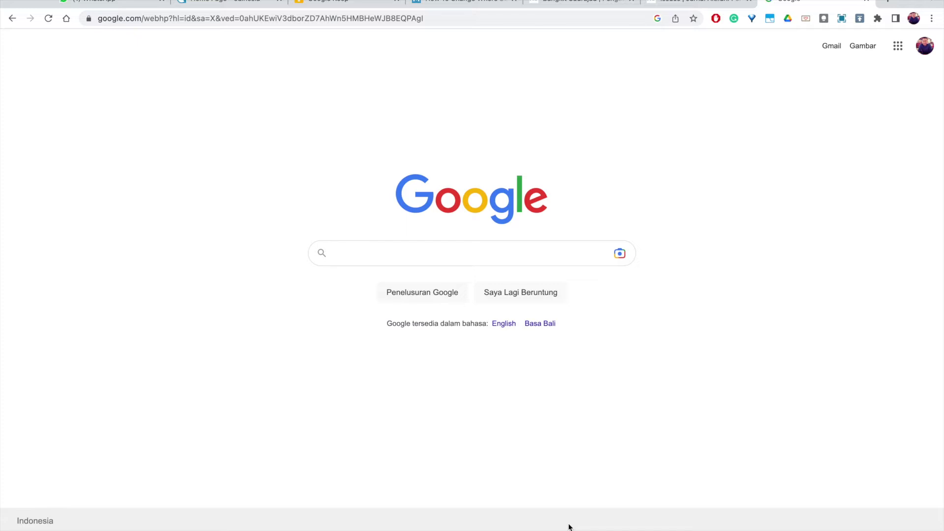
Search Google for "mendeley adalah" and open the Indonesian Wikipedia article about Mendeley
click(479, 16)
text(mende)
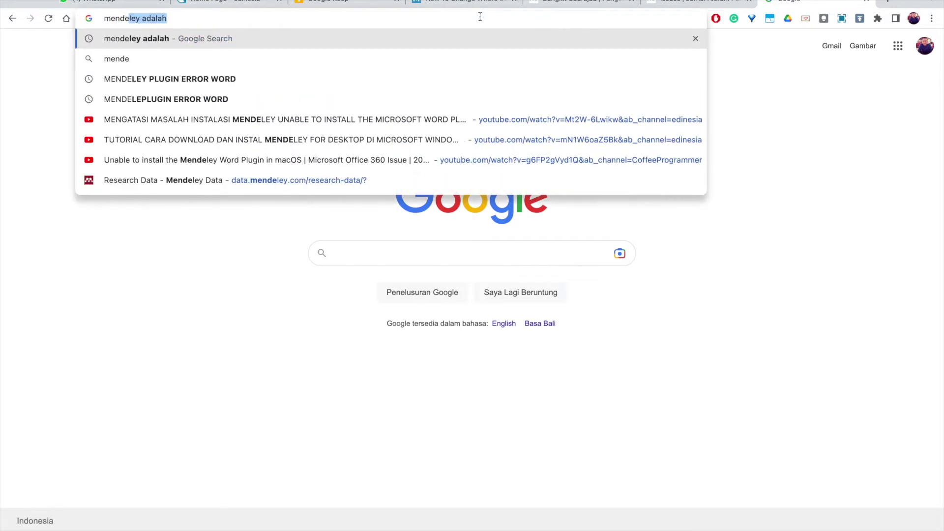
key(Return)
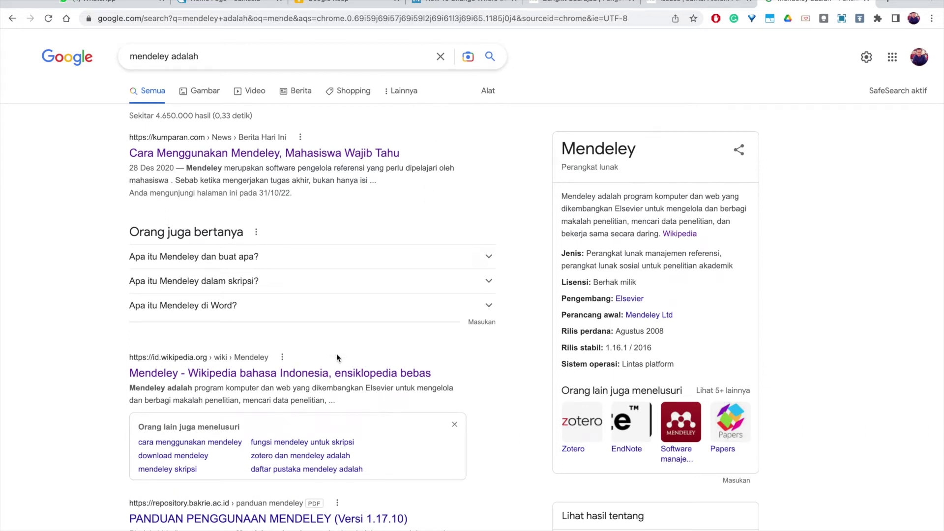
click(333, 373)
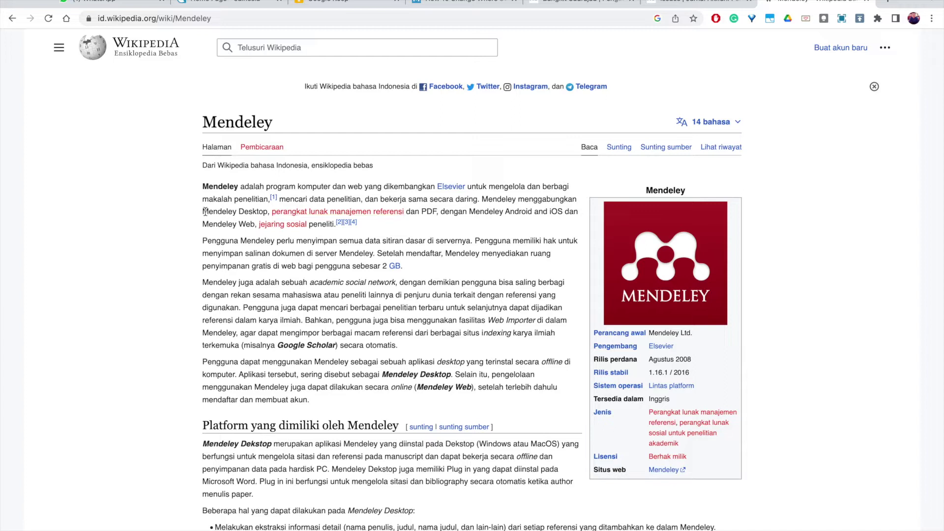
Read the article's introduction, highlighting "Mendeley Desktop" and the phrase about reference management software and PDF
drag(204, 211, 266, 212)
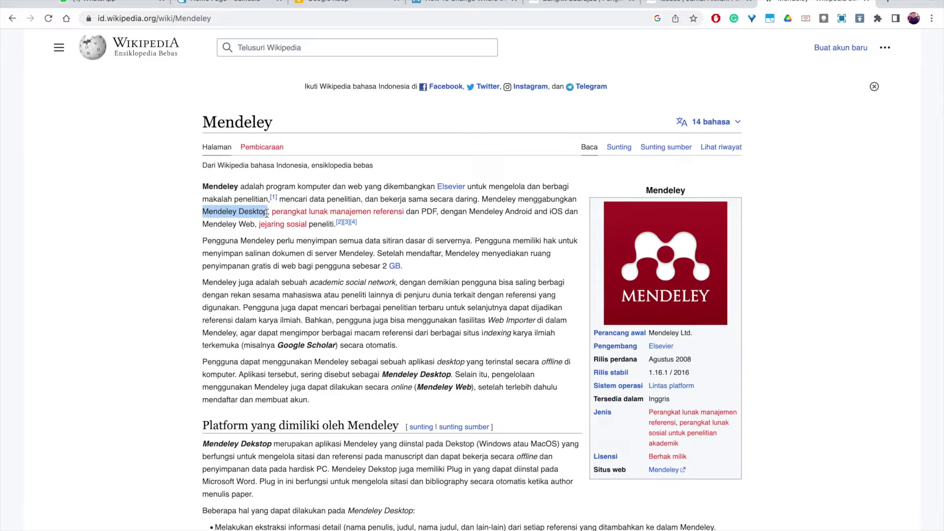
click(435, 211)
drag(435, 210, 273, 213)
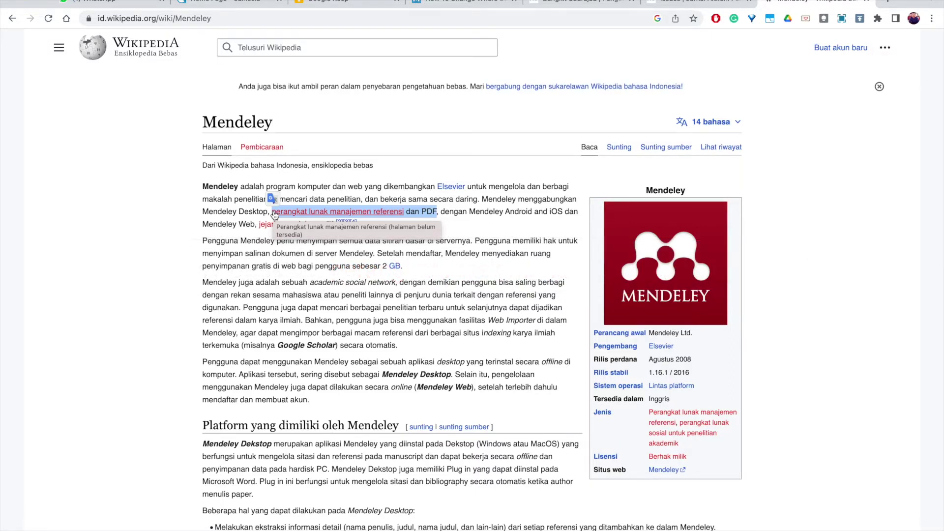
click(276, 222)
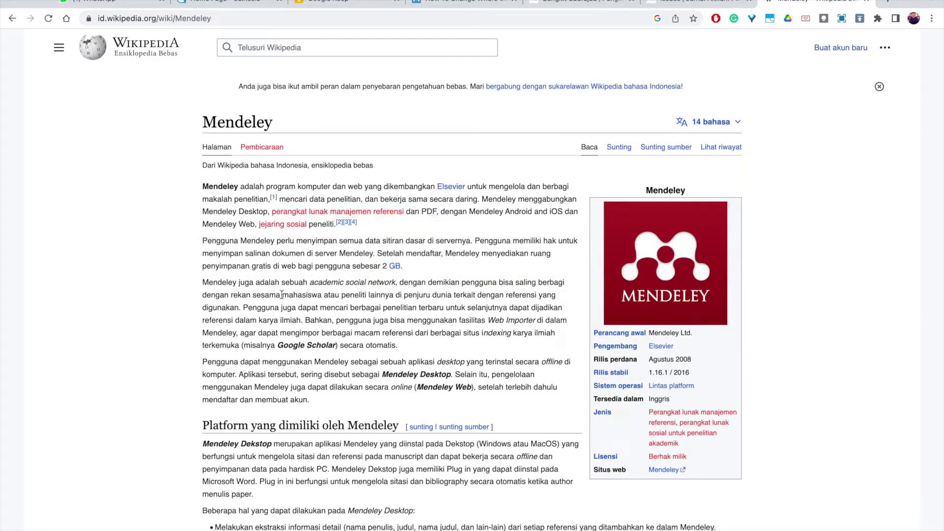
Switch to Mendeley Desktop and look through the folders under My Library
key(super+space)
text(mendeley)
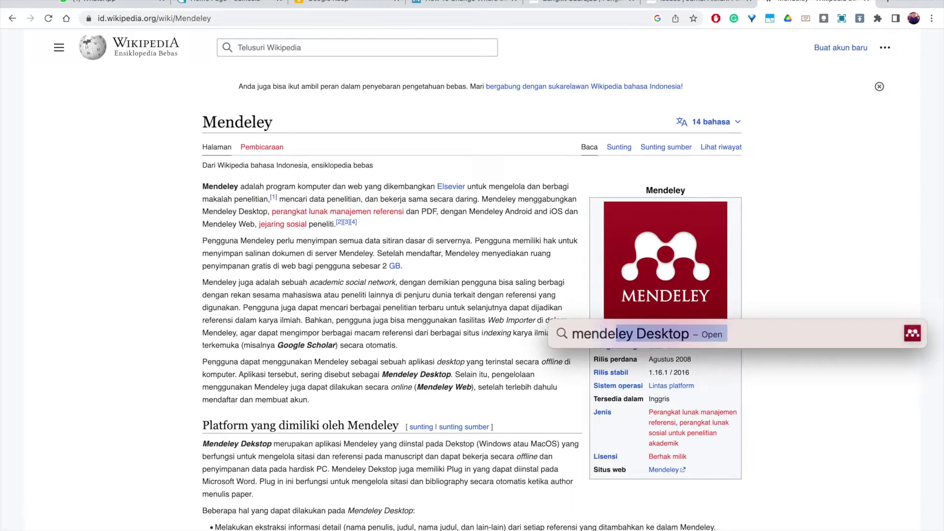
key(Return)
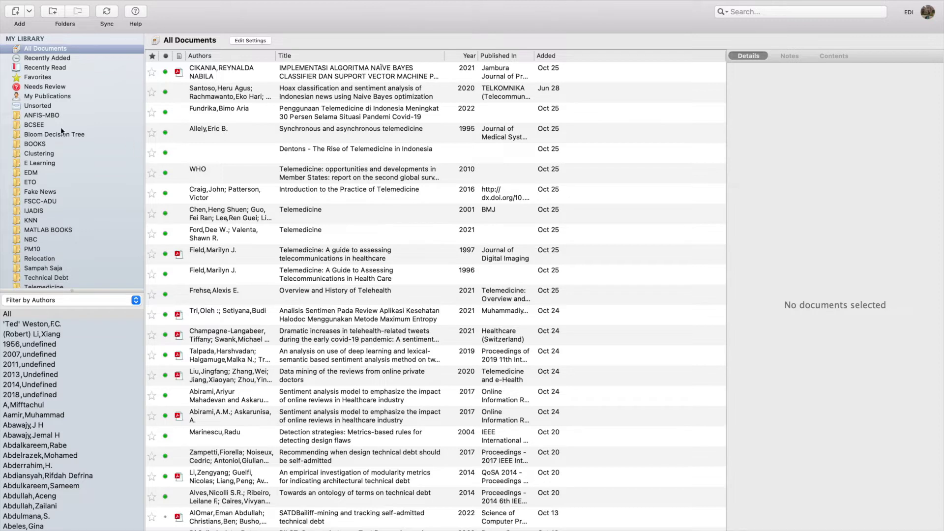
scroll(33, 193, down, 5)
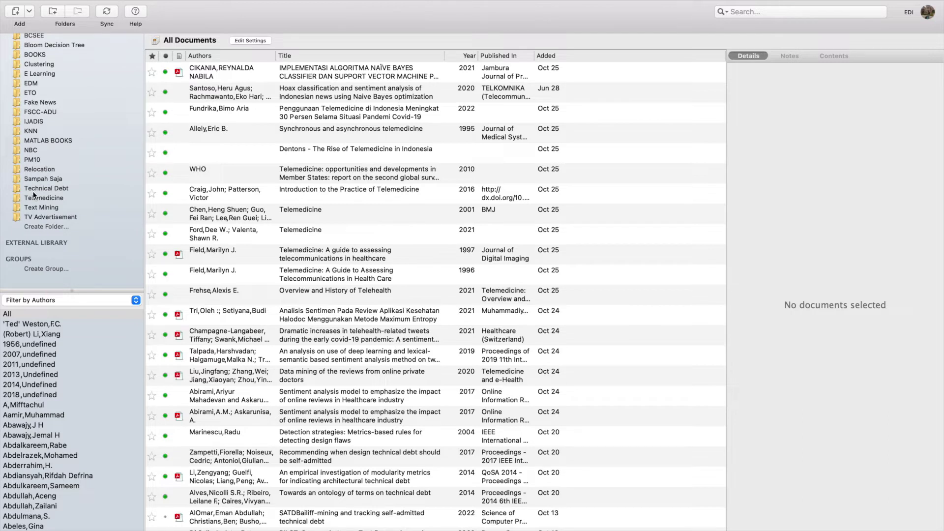
Switch to Microsoft Word, create a blank document and show its referencing tools
key(super+space)
text(word)
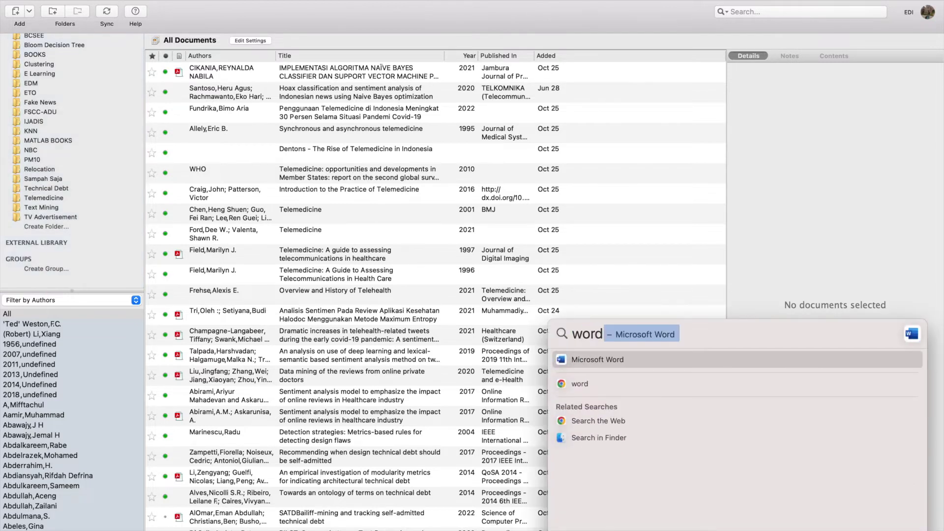
key(Return)
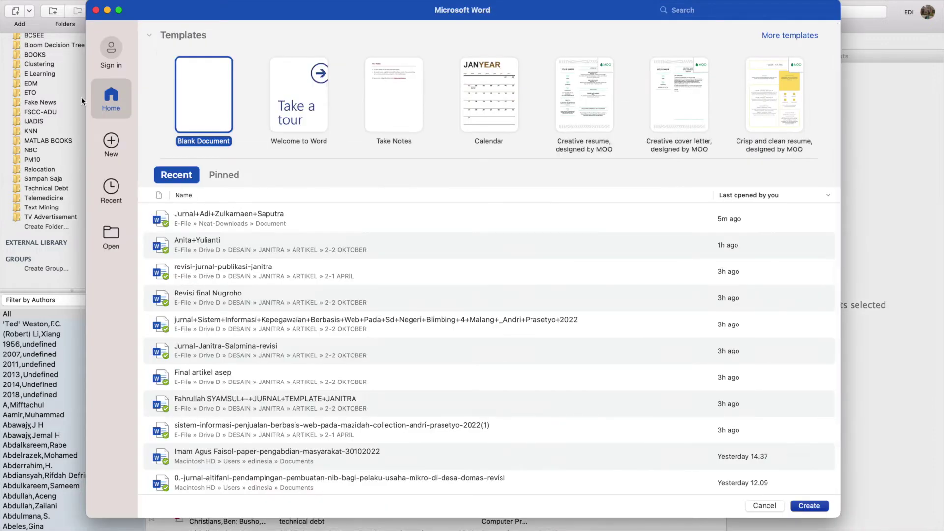
double_click(198, 84)
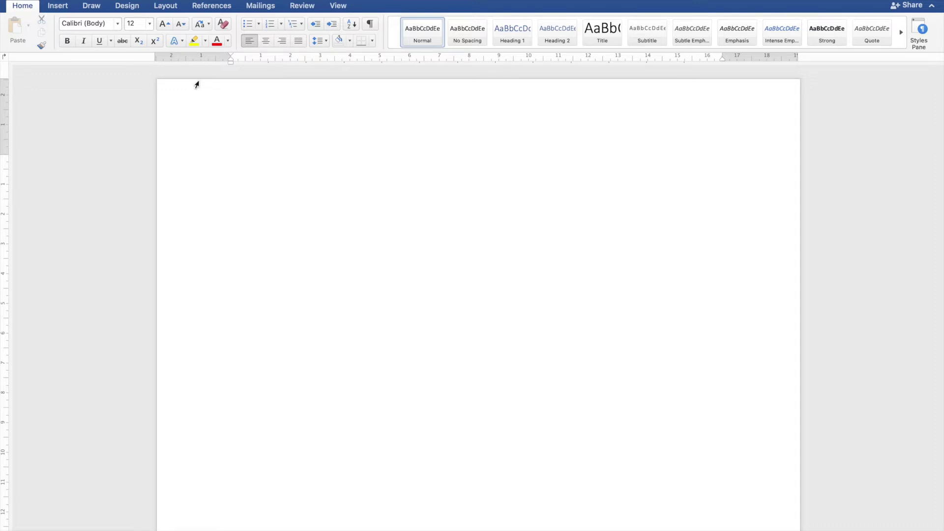
click(213, 11)
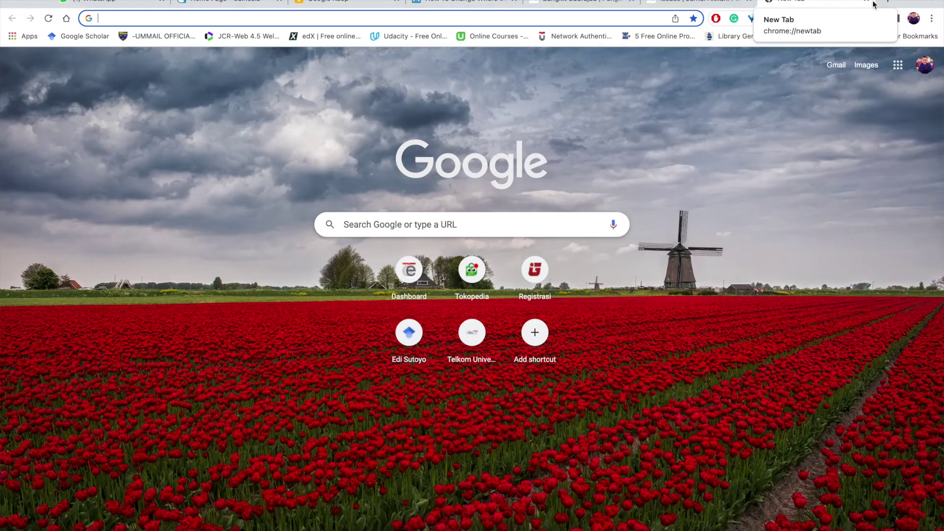
In Chrome, search Google for "data mining" and copy the full "Penggalian data" definition, without the Wikipedia link
text(data mining)
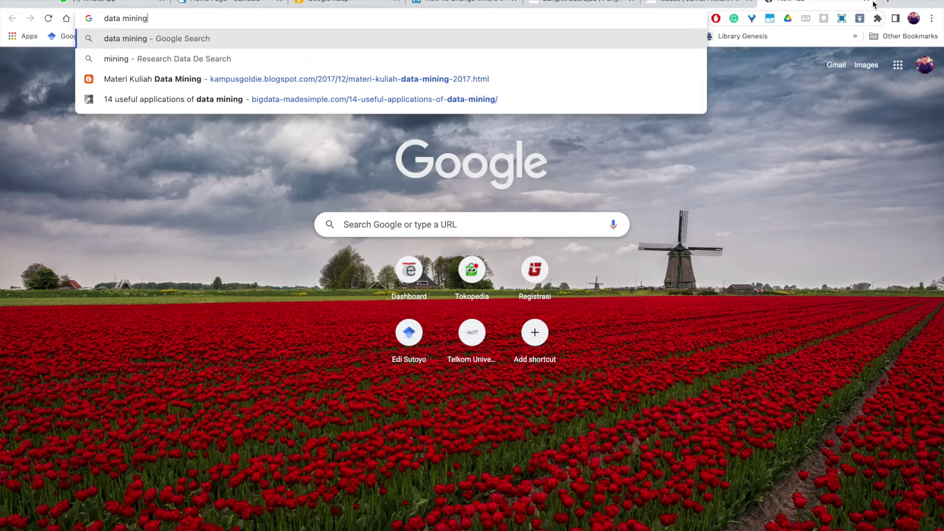
key(Return)
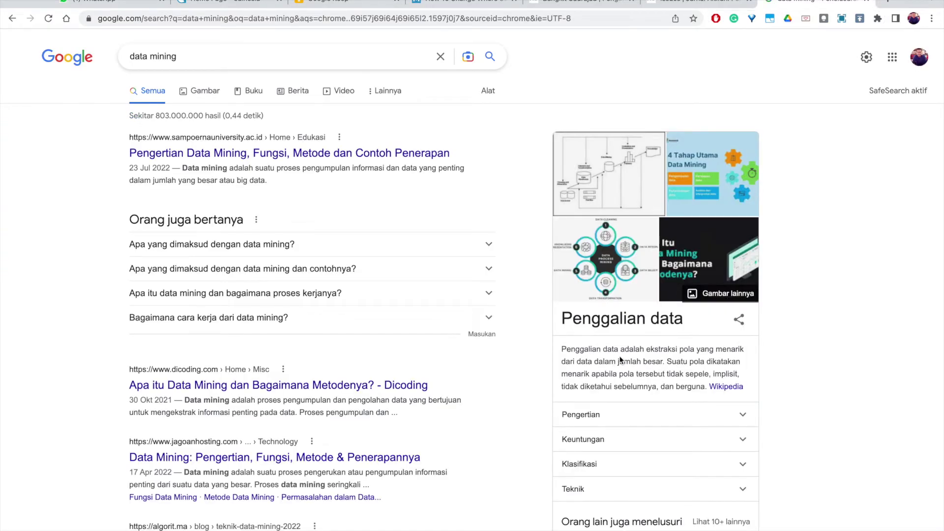
drag(708, 390, 561, 349)
key(super+c)
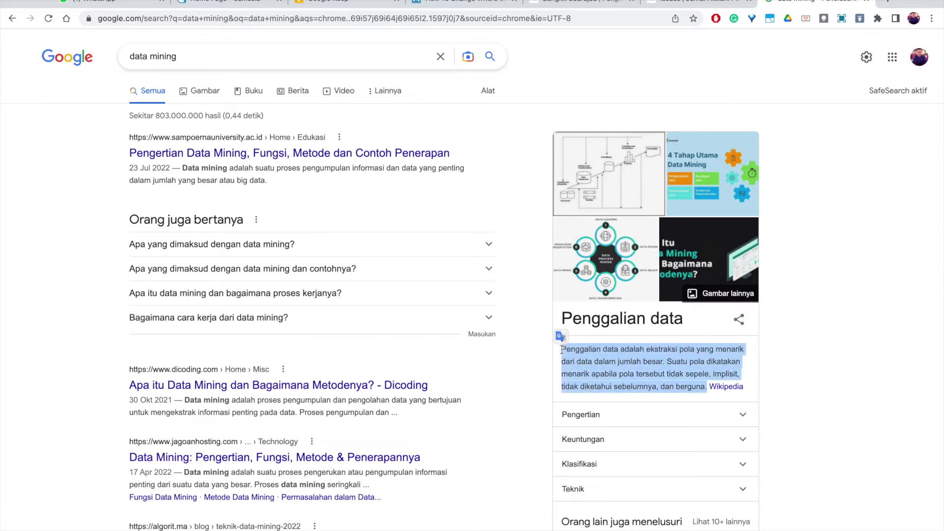
Switch to Word, paste the copied definition as text only and justify the paragraph
key(super+Tab)
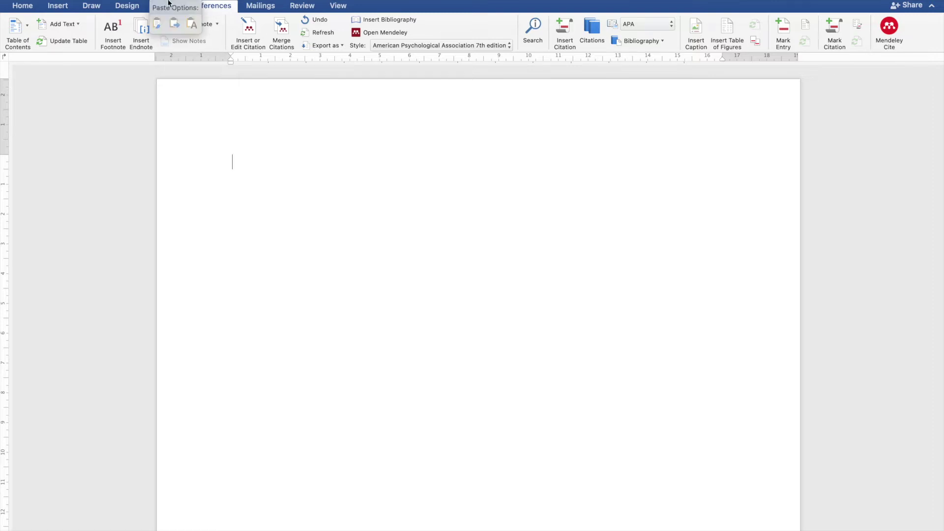
click(188, 25)
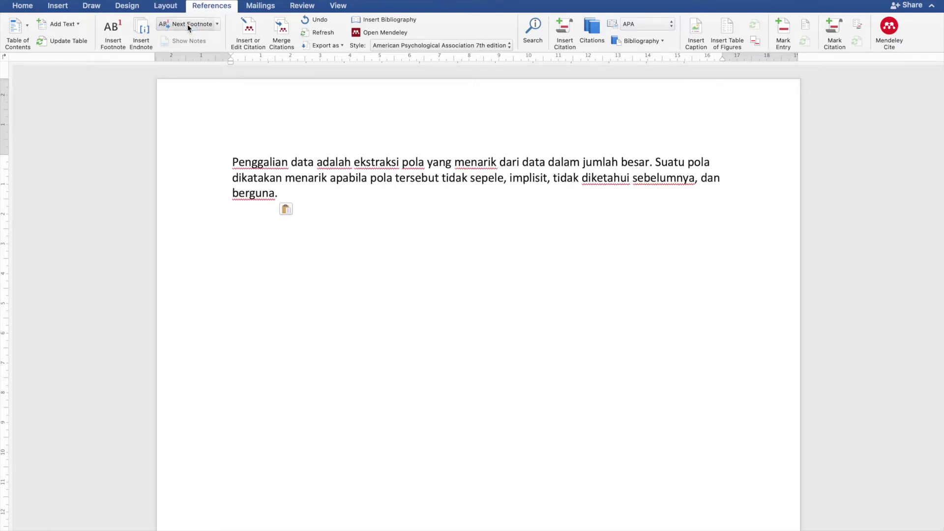
key(super+a)
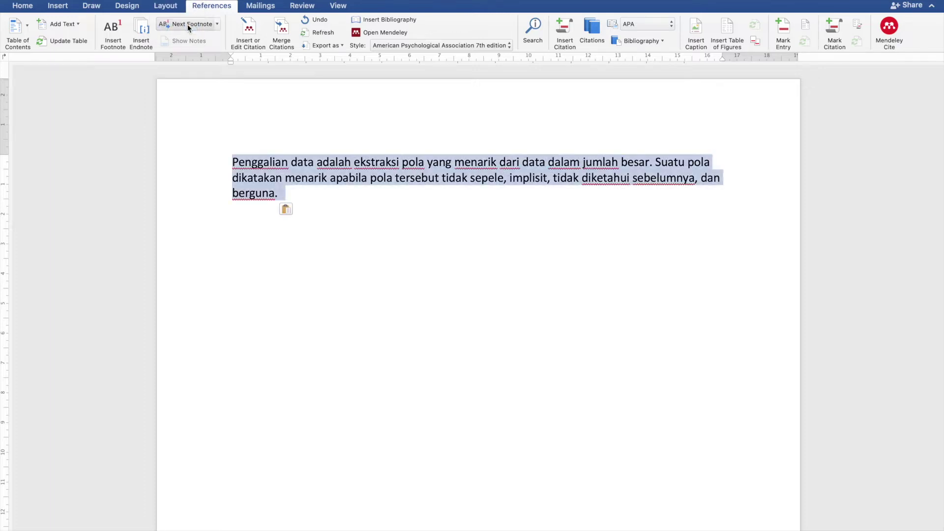
click(24, 5)
click(297, 41)
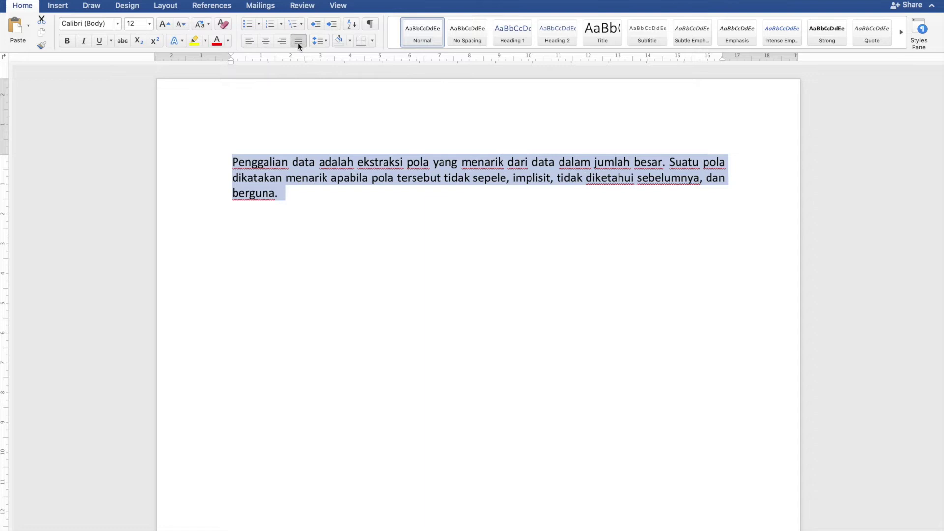
click(316, 189)
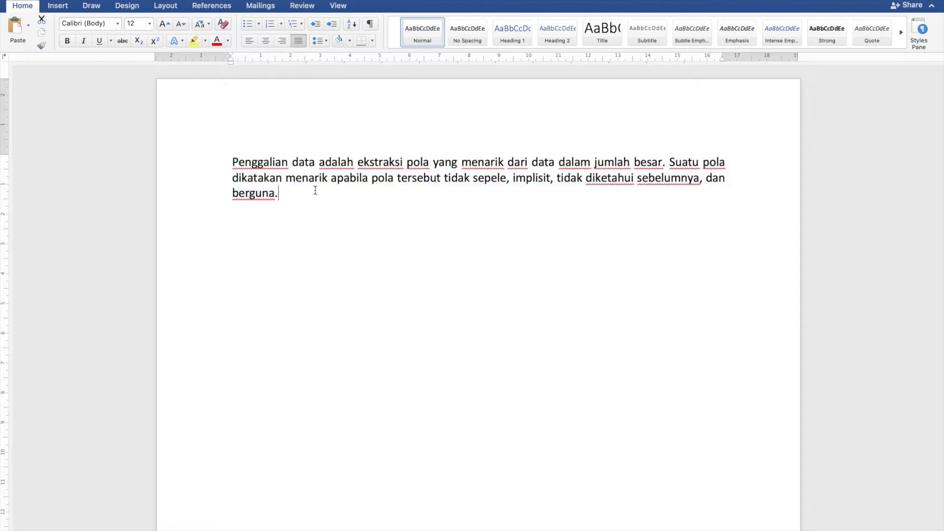
Insert a Mendeley citation for "Data Mining, Concepts and Techniques" (2012) after "berguna", before the period, searching by "data mining" and the author's surname
click(211, 7)
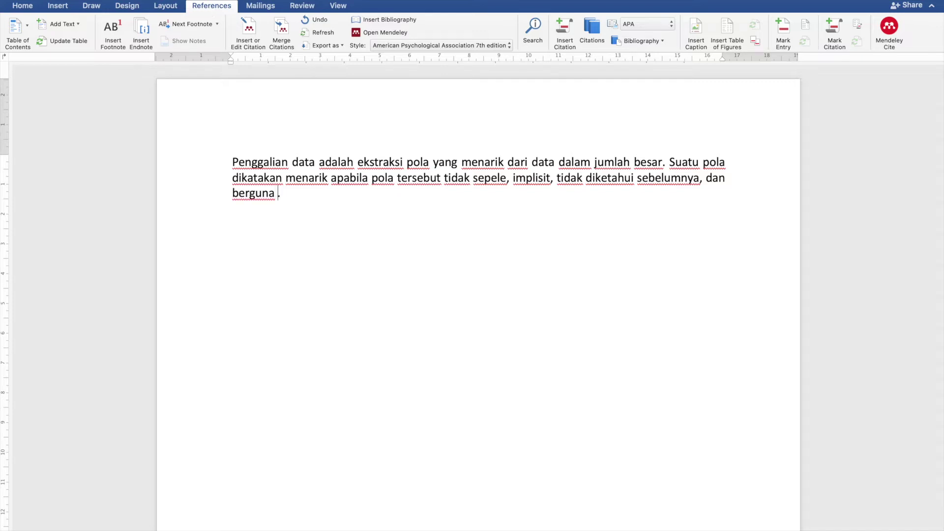
key(BackSpace)
click(247, 32)
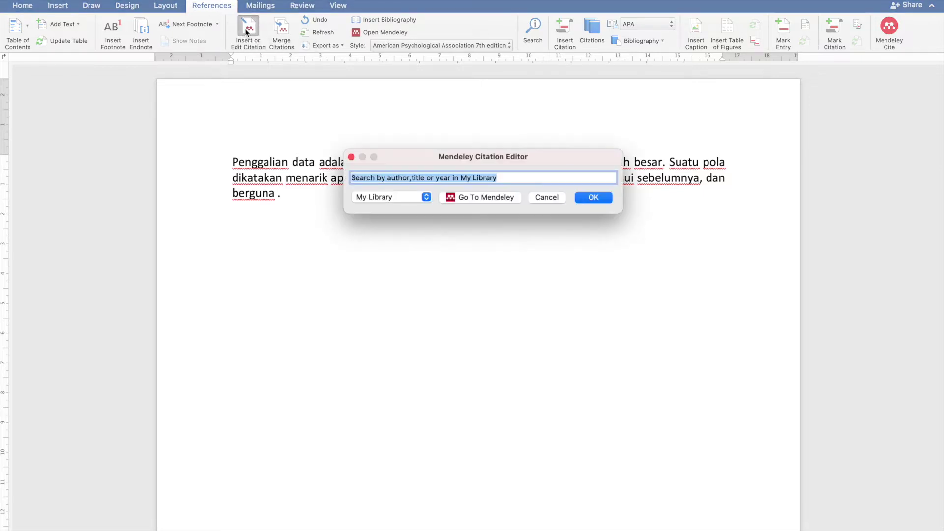
text(data)
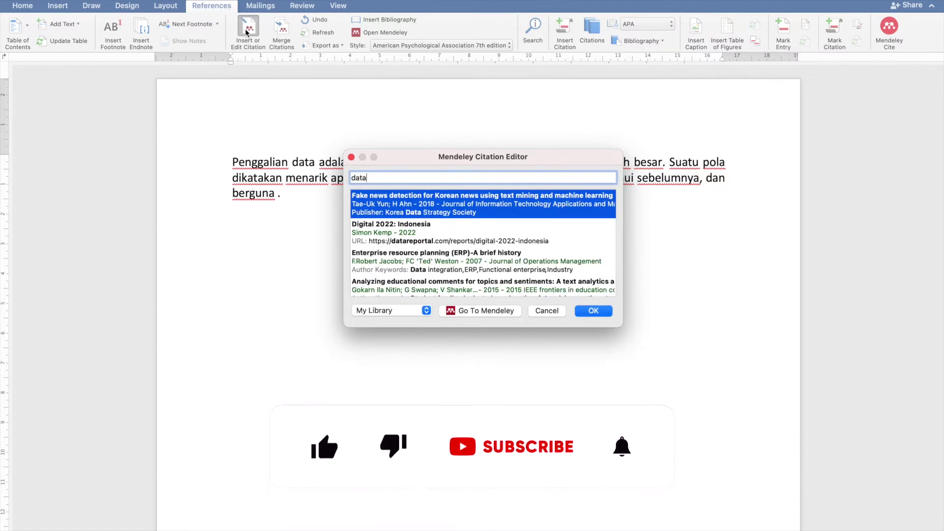
text( mining)
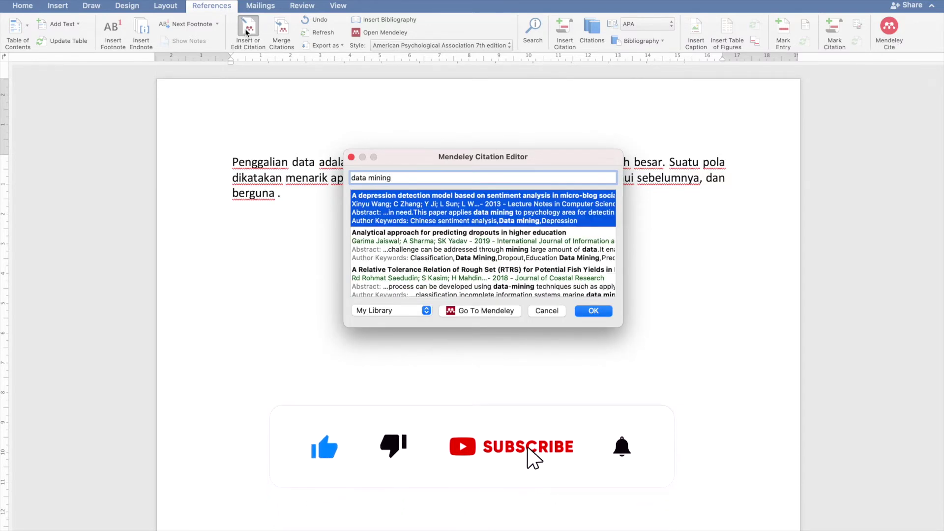
key(Down)
key(Down)
text(han)
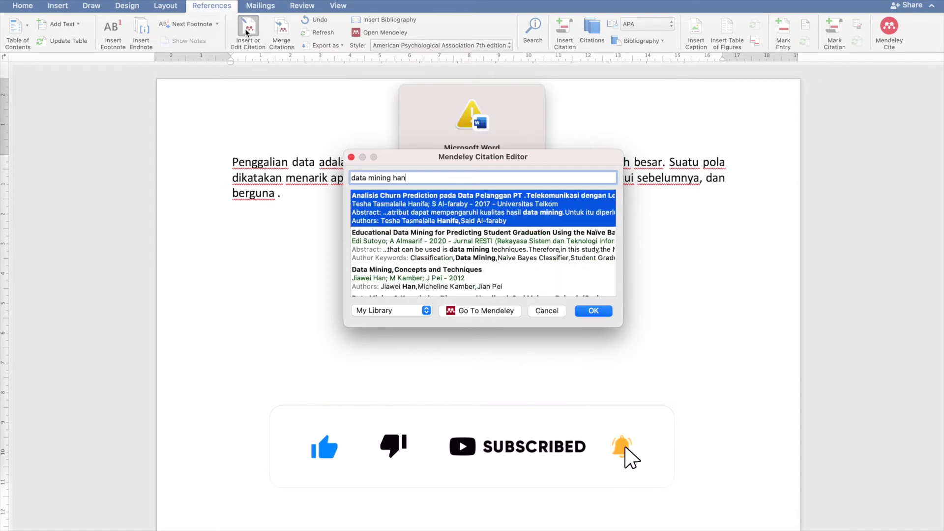
key(Down)
key(Down)
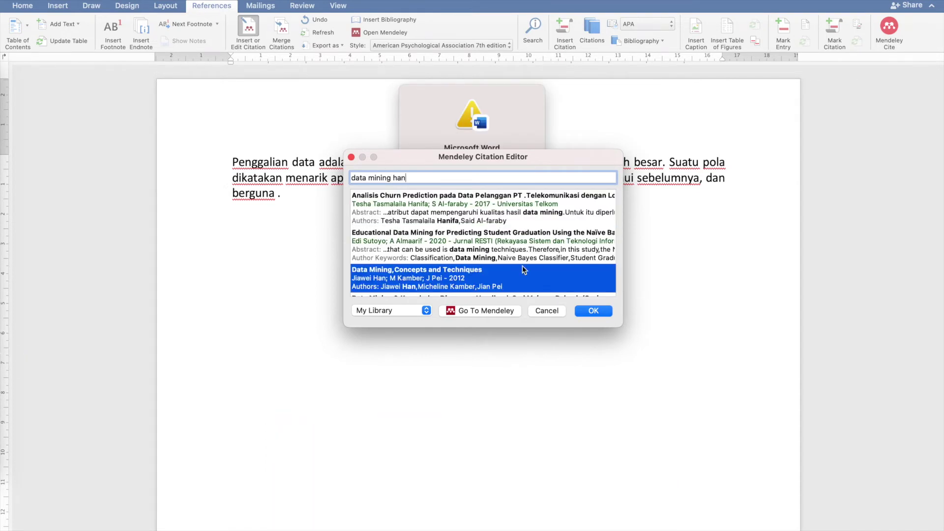
click(582, 308)
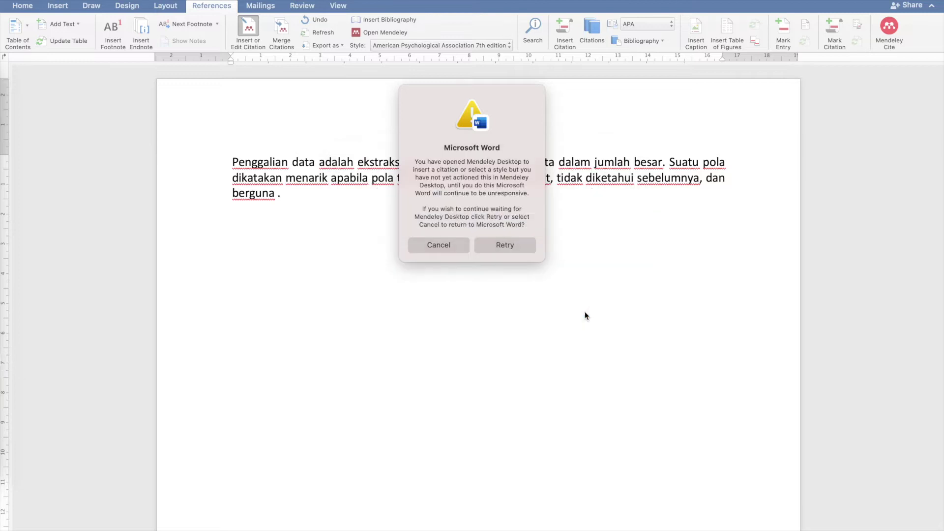
click(498, 246)
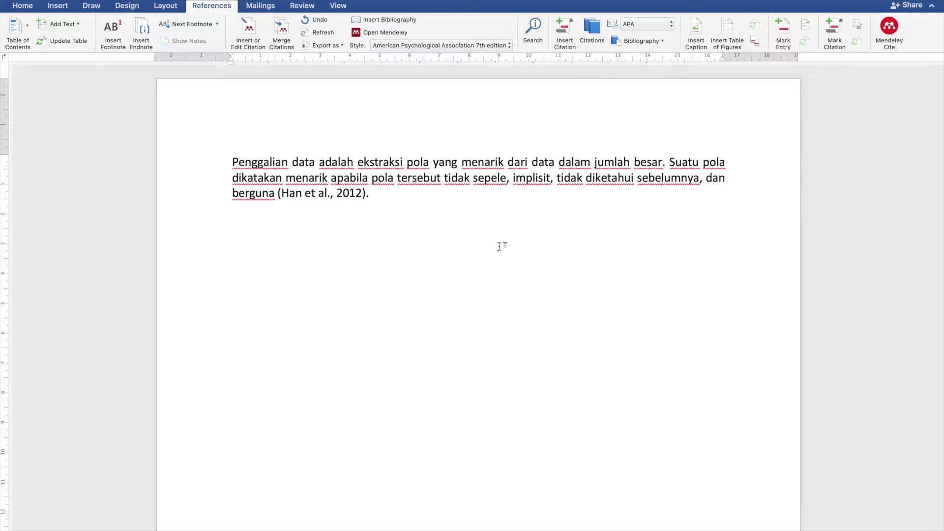
Examine the inserted citation at the paragraph's end, selecting it to see how the in-text field behaves
click(311, 195)
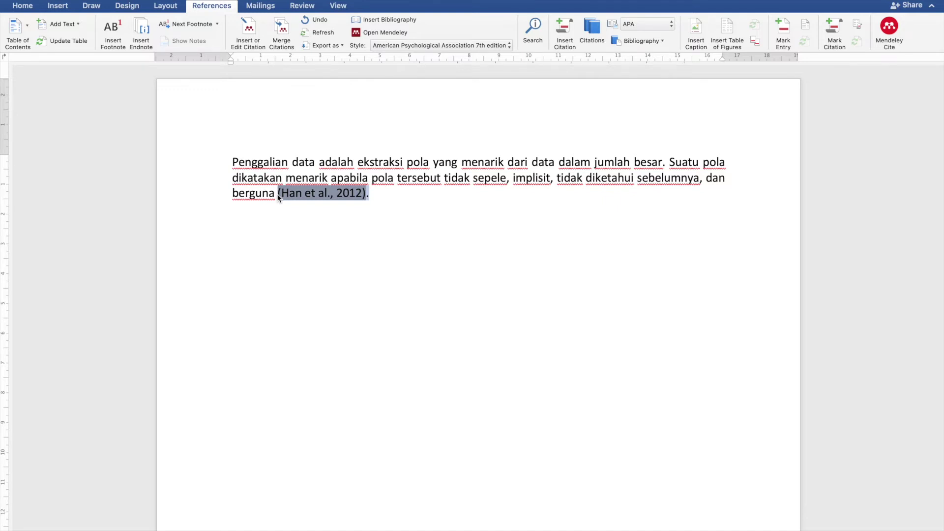
click(384, 197)
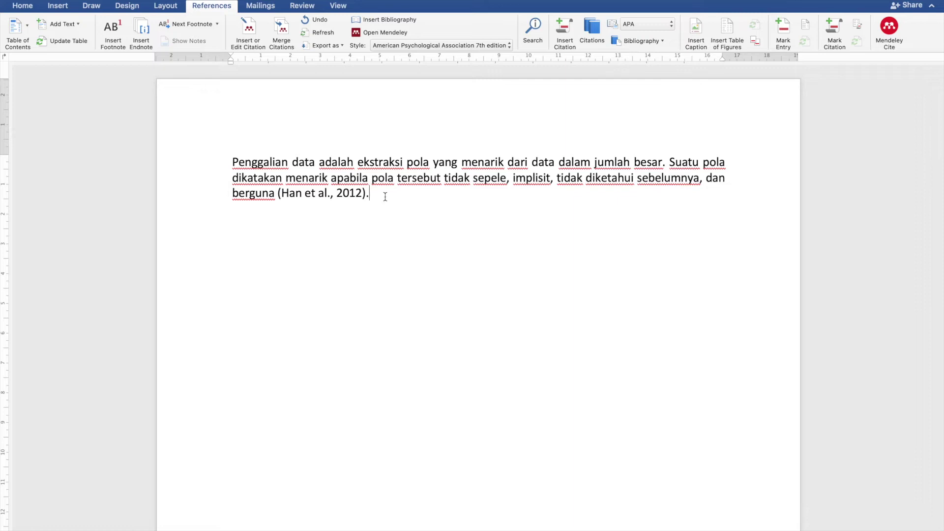
click(338, 192)
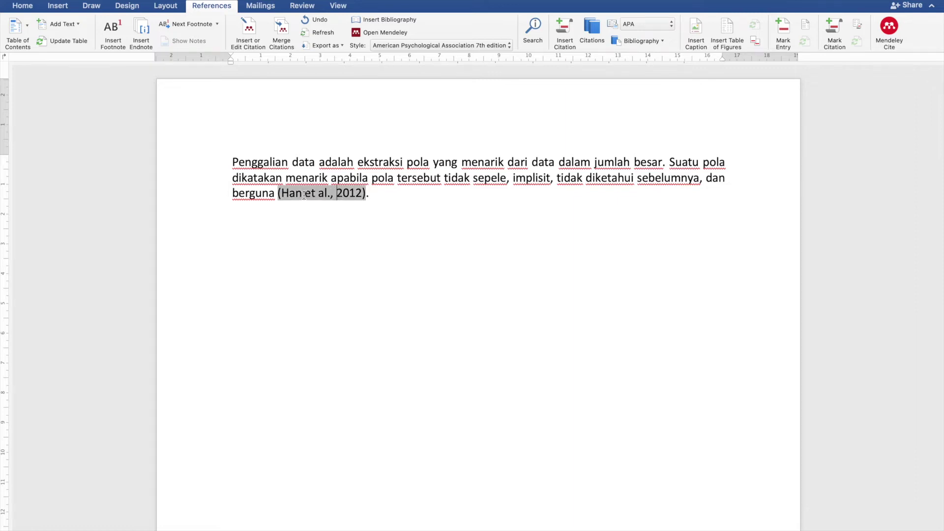
key(Left)
key(Left)
key(Left)
drag(278, 194, 370, 195)
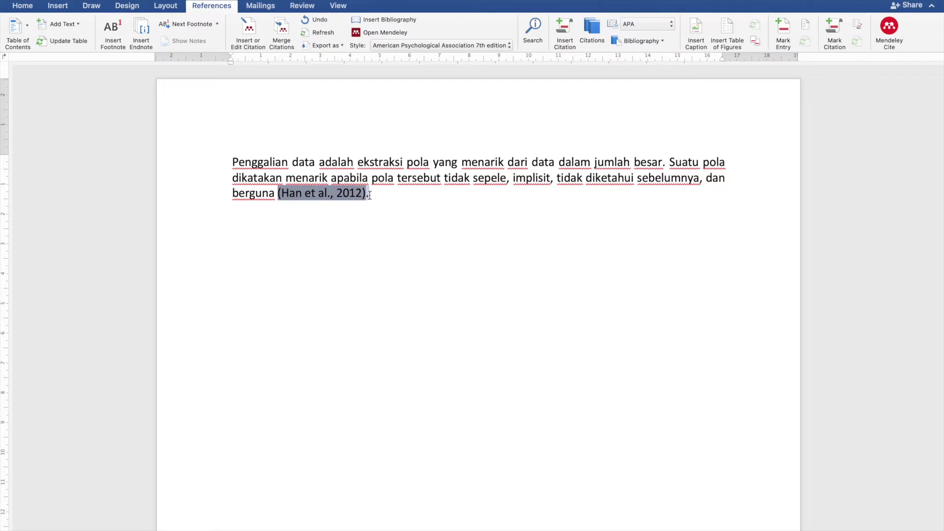
Add the 2013 paper "A depression detection model based on sentiment analysis in micro-blog social network" to the existing citation, searching for "data mining"
click(319, 194)
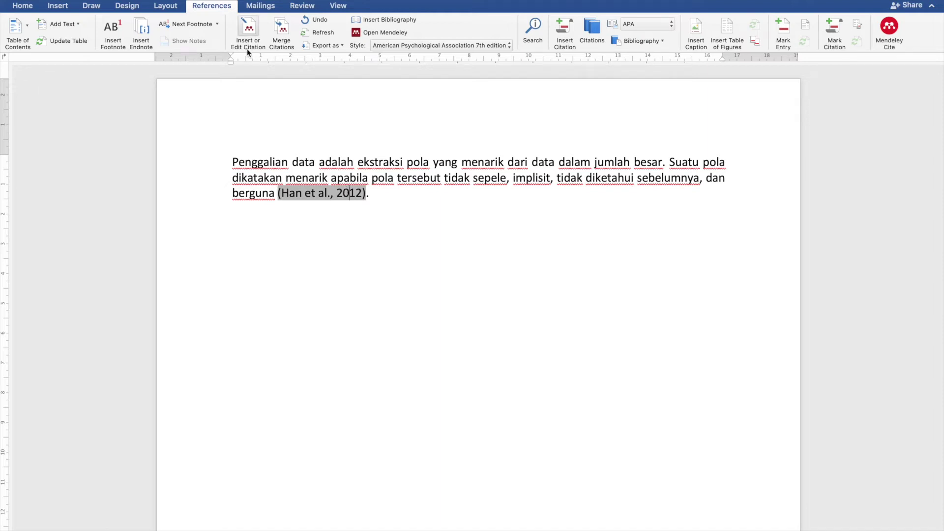
click(248, 30)
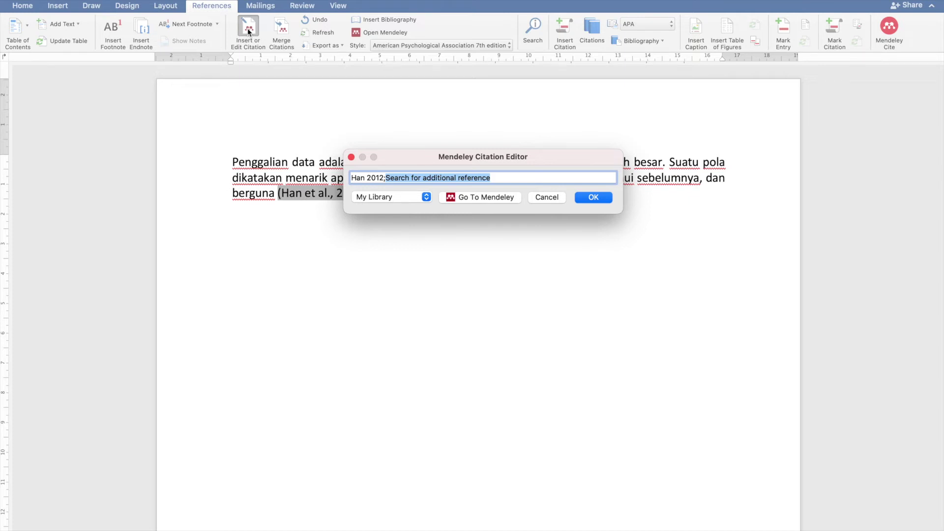
text(data mining)
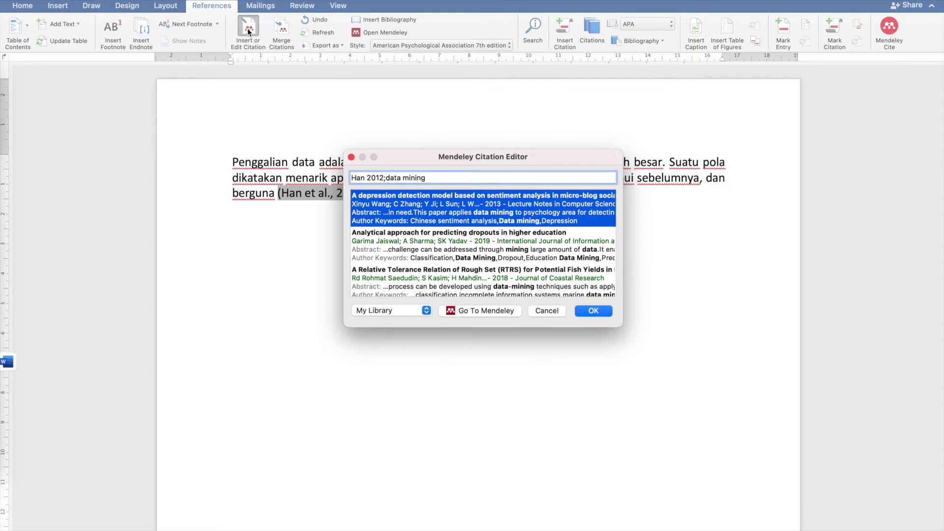
text(20)
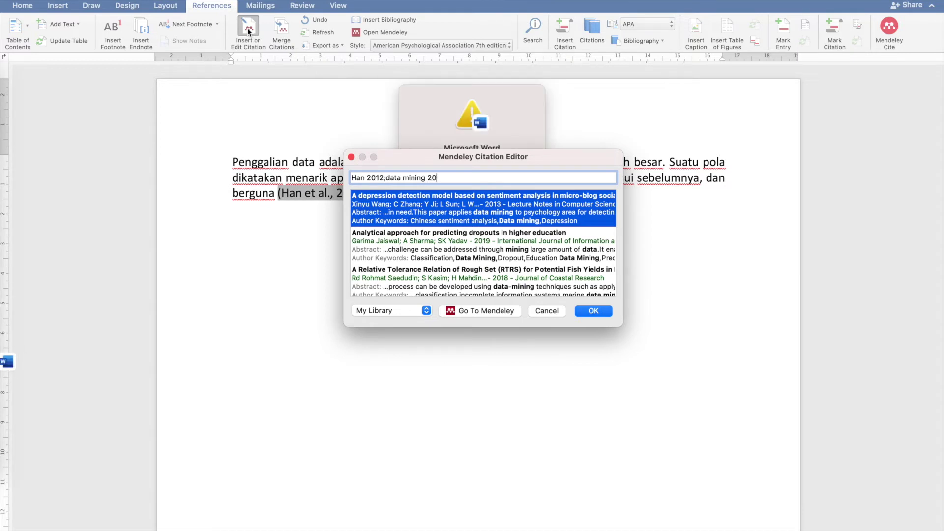
key(BackSpace)
key(BackSpace)
click(591, 310)
click(508, 243)
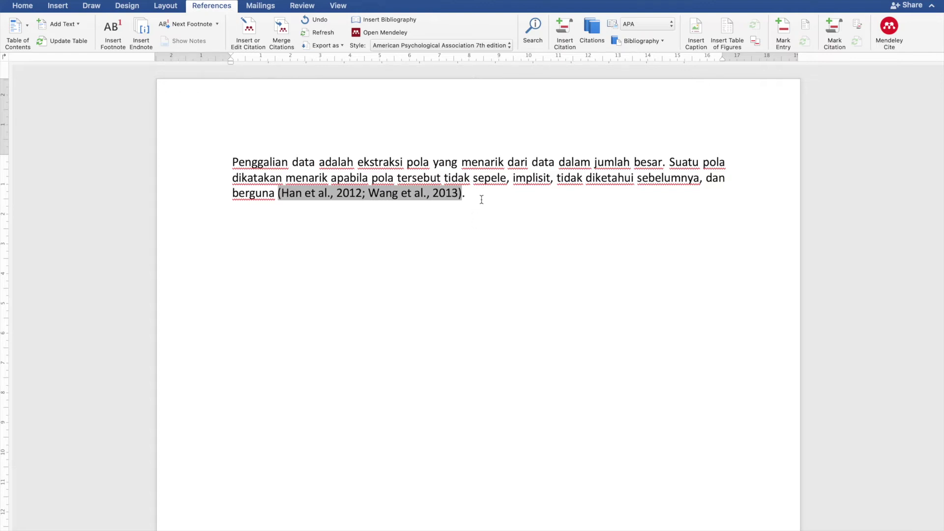
drag(485, 194, 279, 193)
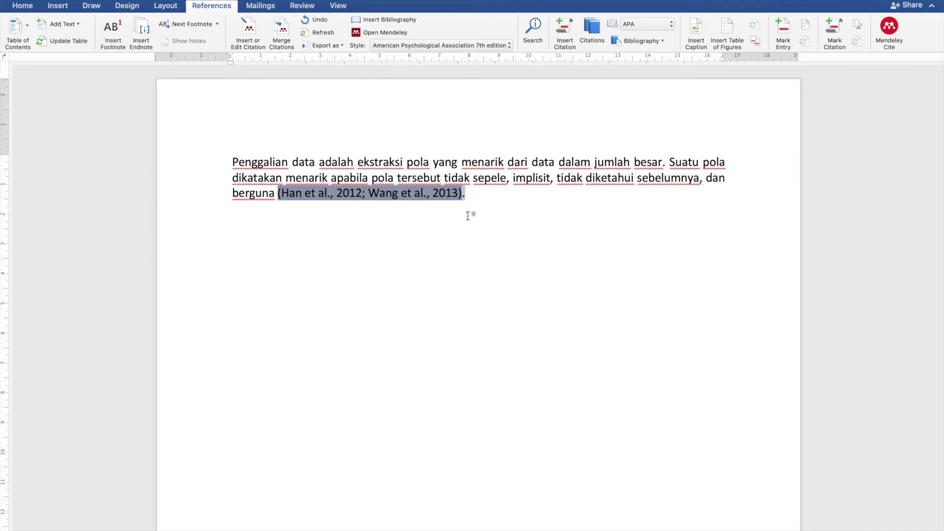
click(483, 196)
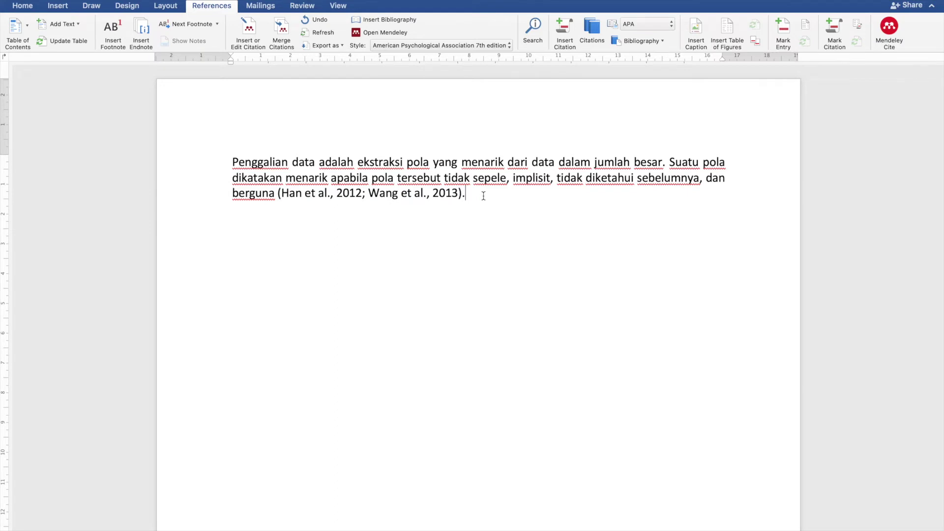
Add a "References" heading below the paragraph, leaving a gap, and insert the Mendeley bibliography under it
drag(483, 195, 670, 162)
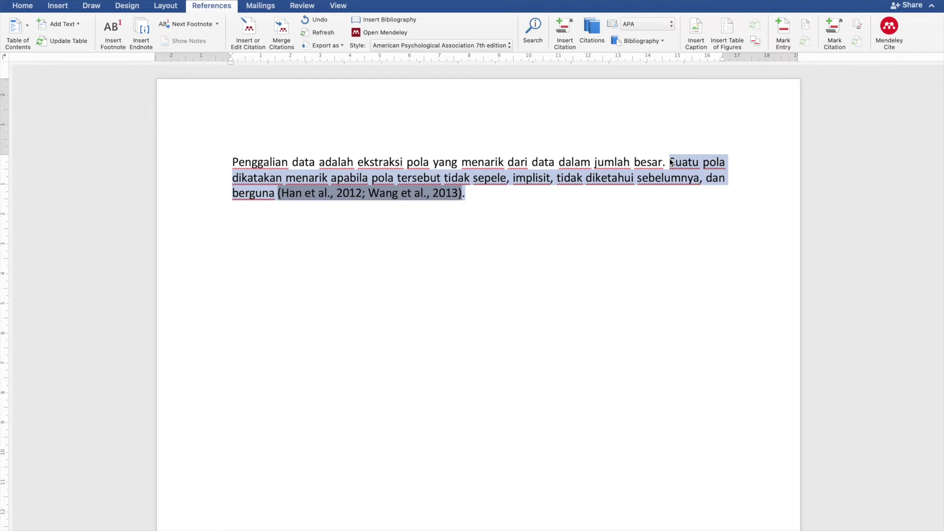
click(671, 162)
text(Referen)
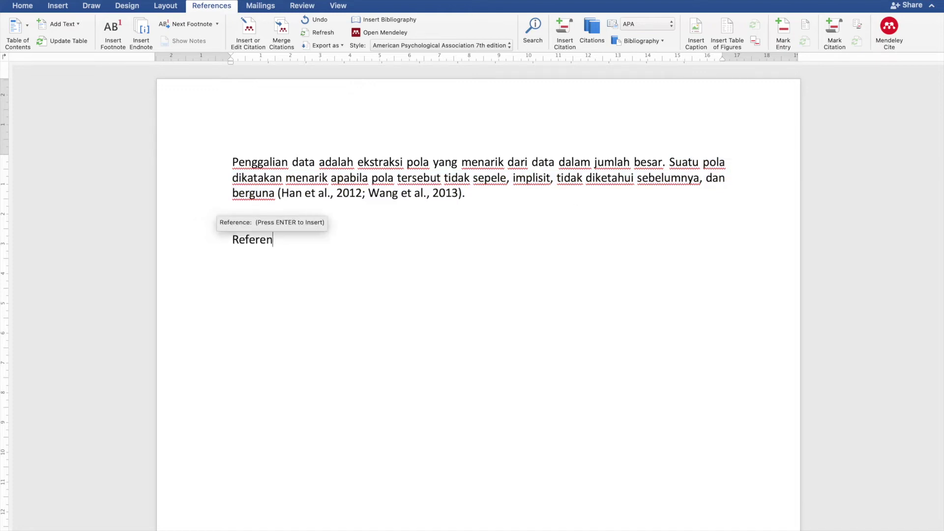
text(ces)
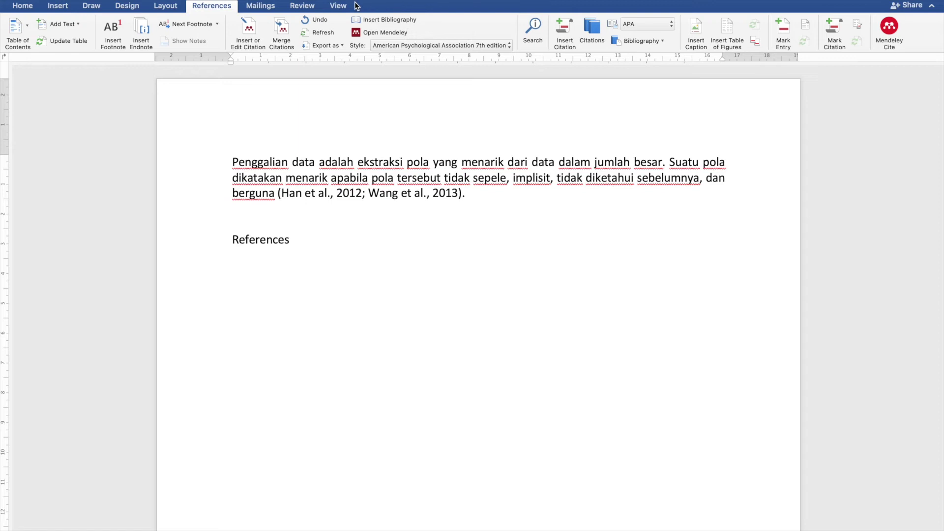
click(380, 19)
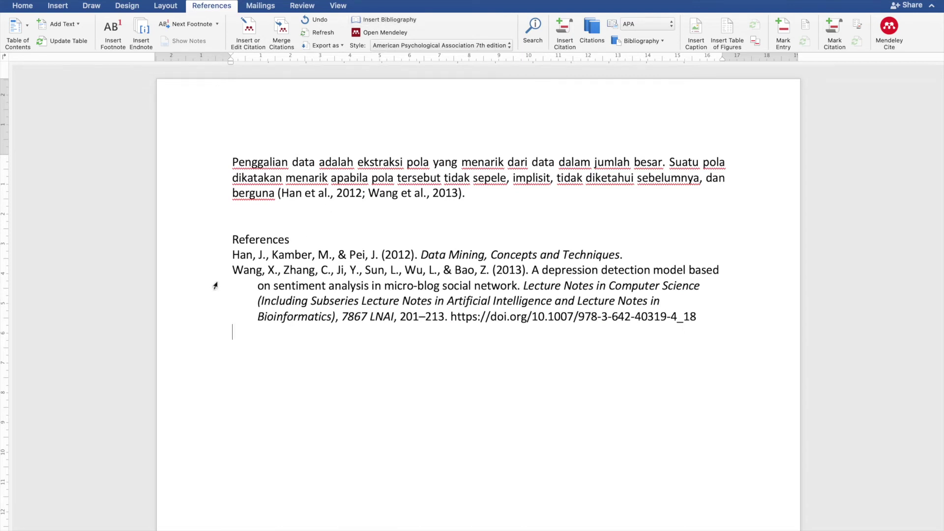
Switch the Mendeley citation style to IEEE and compare the in-text citation with the reference list
click(222, 259)
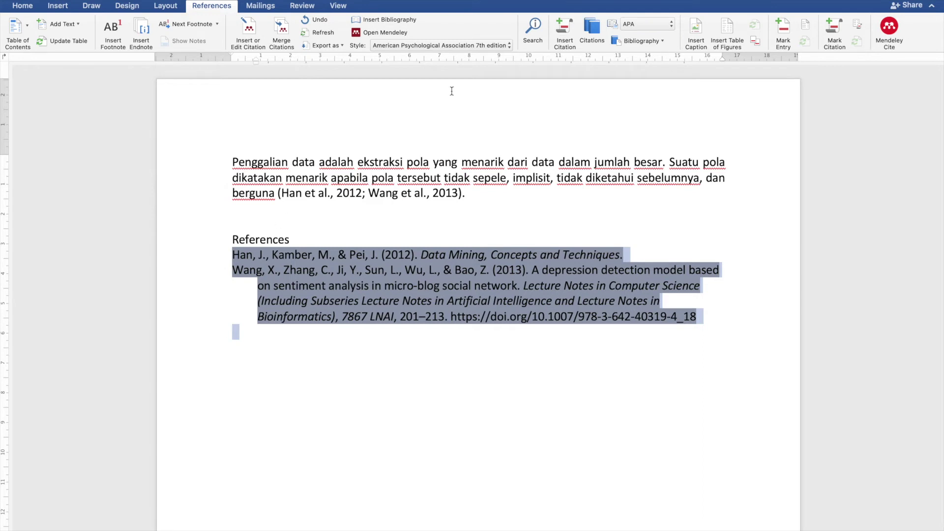
click(455, 45)
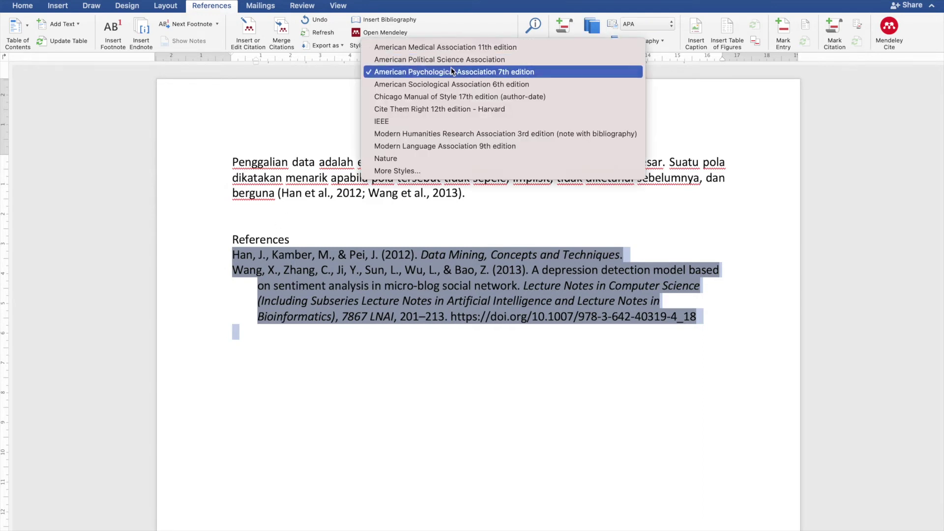
click(505, 73)
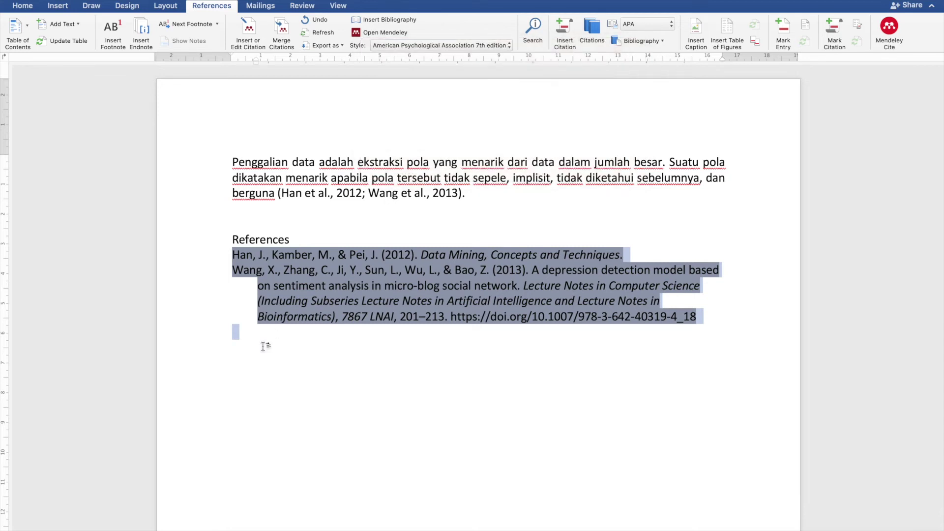
click(381, 45)
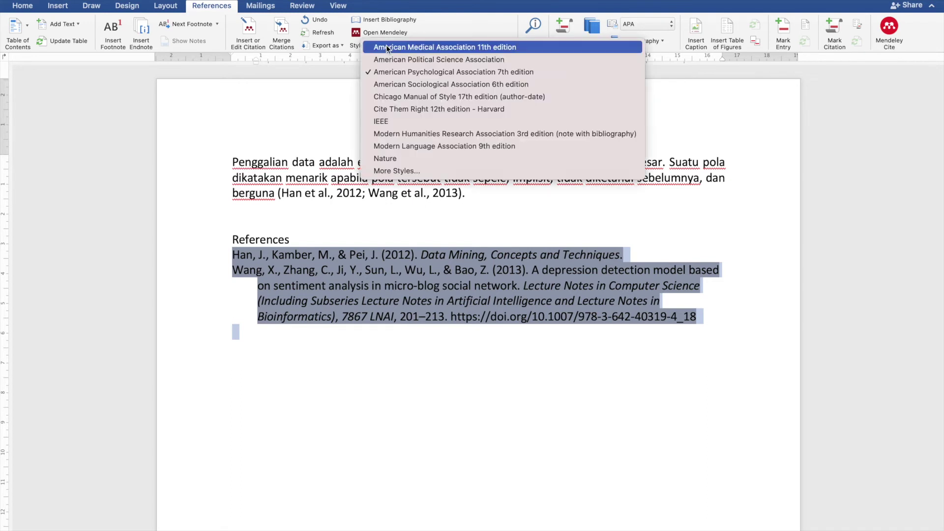
click(385, 121)
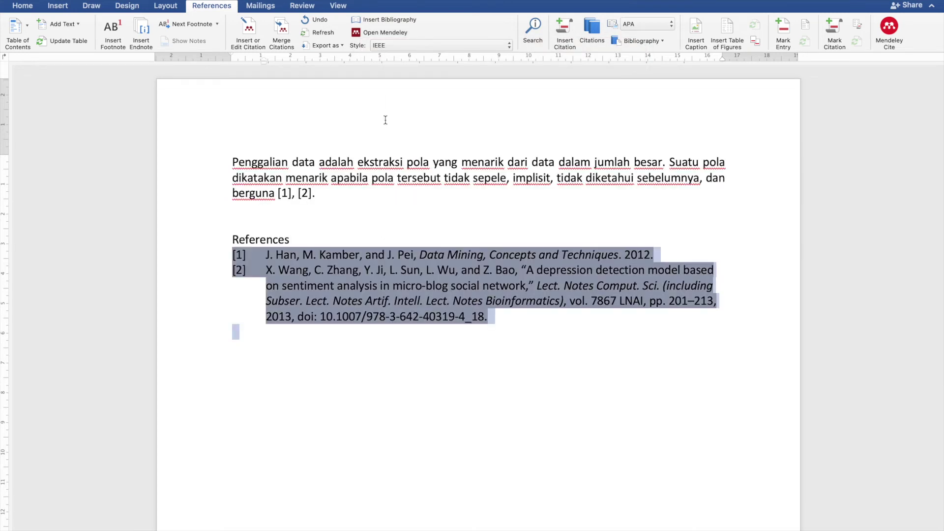
click(331, 192)
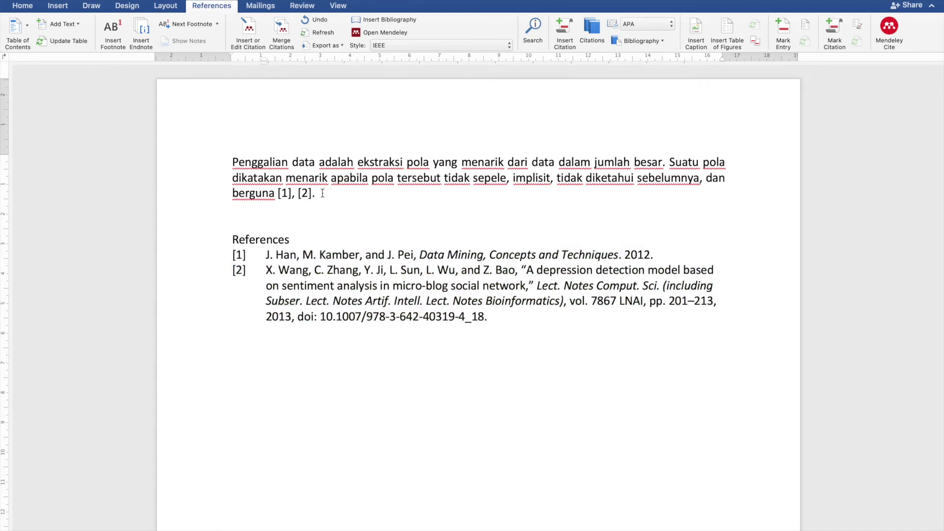
click(283, 194)
click(291, 269)
Change the Mendeley citation style to Nature and check the in-text citation and the reference list
click(417, 43)
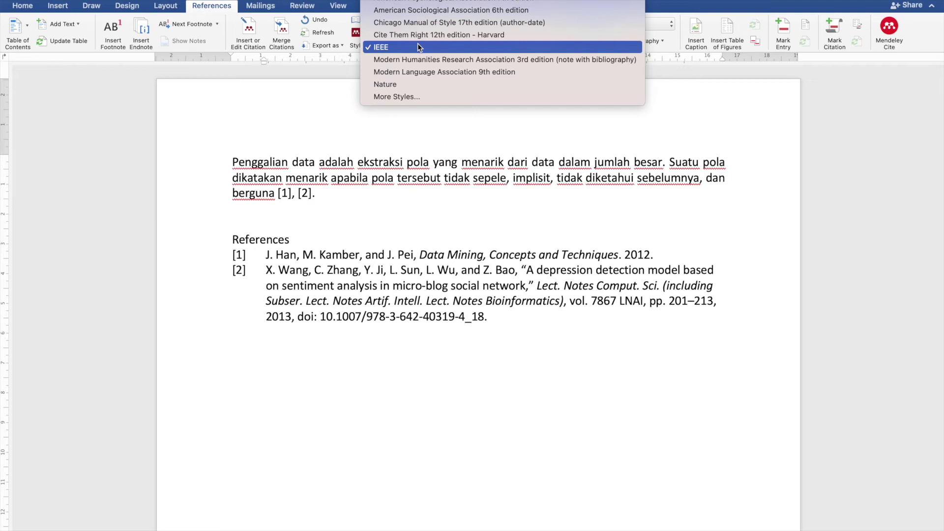
click(420, 47)
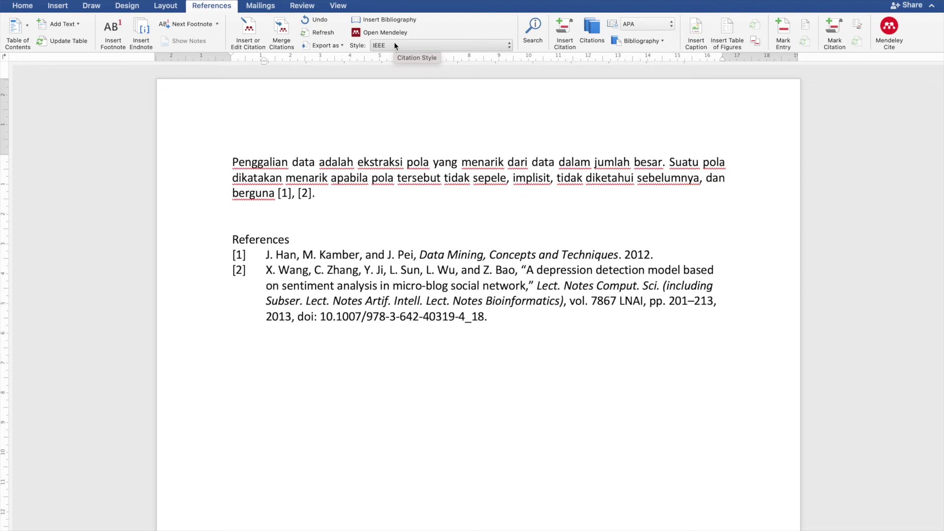
click(394, 42)
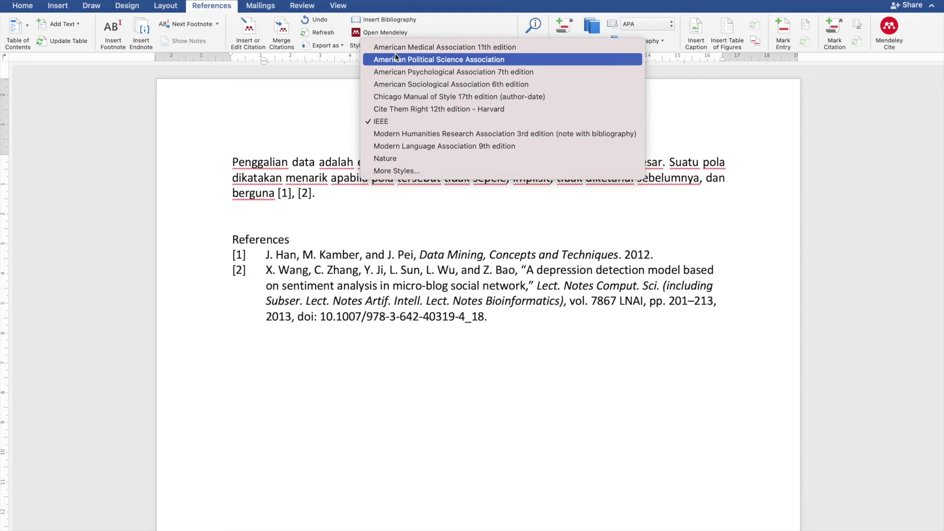
click(325, 205)
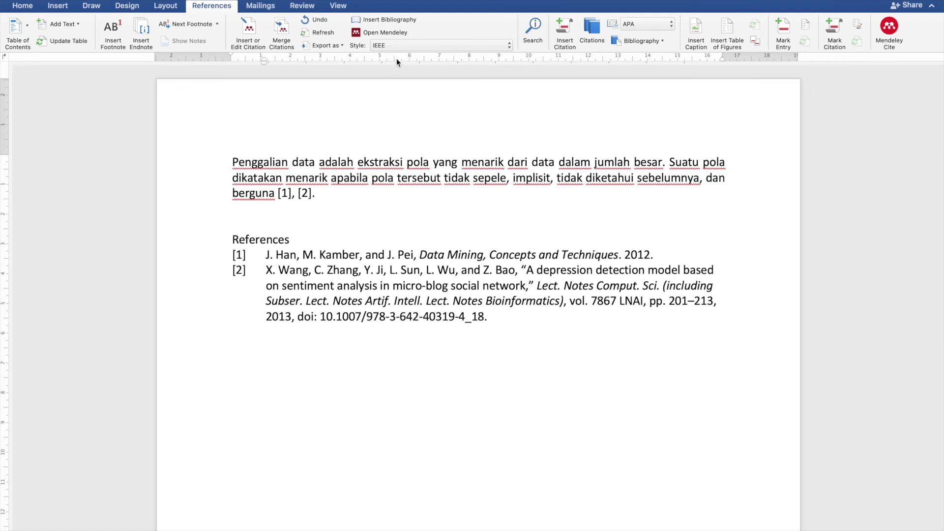
click(397, 45)
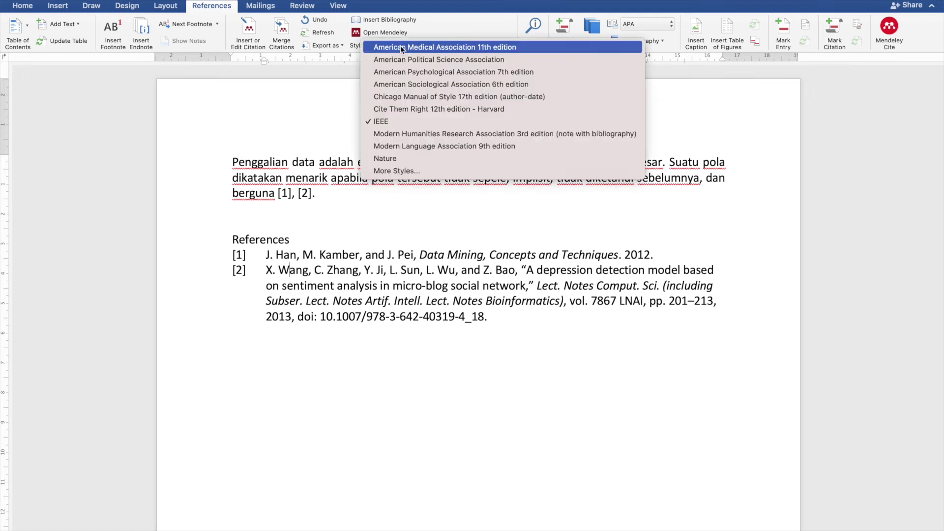
click(386, 158)
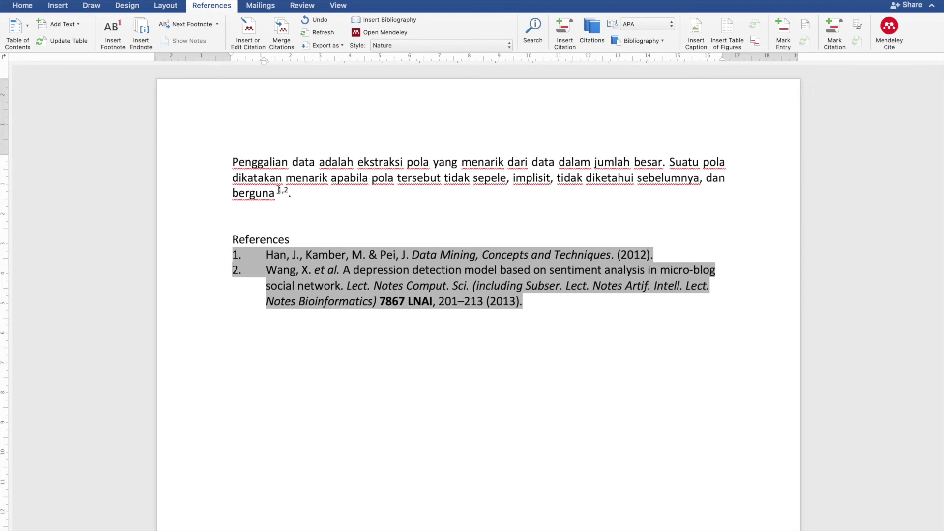
drag(279, 190, 297, 194)
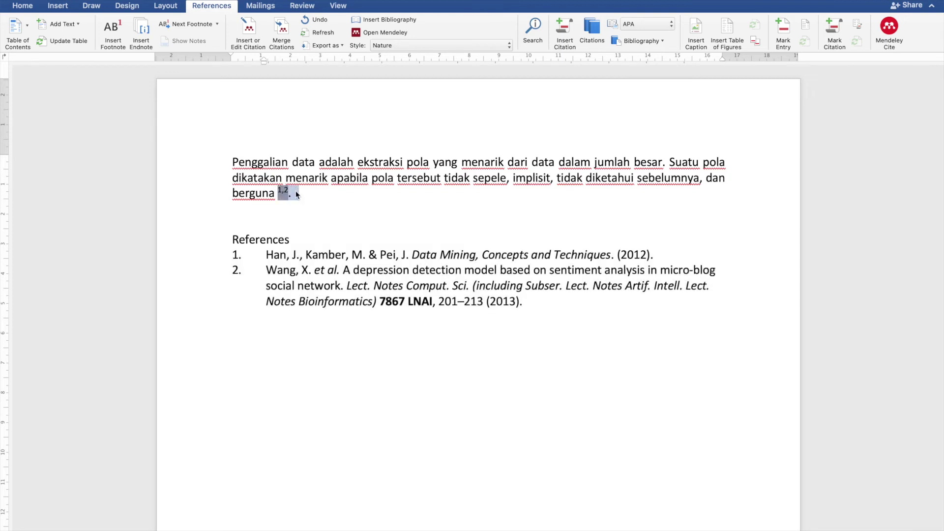
click(232, 256)
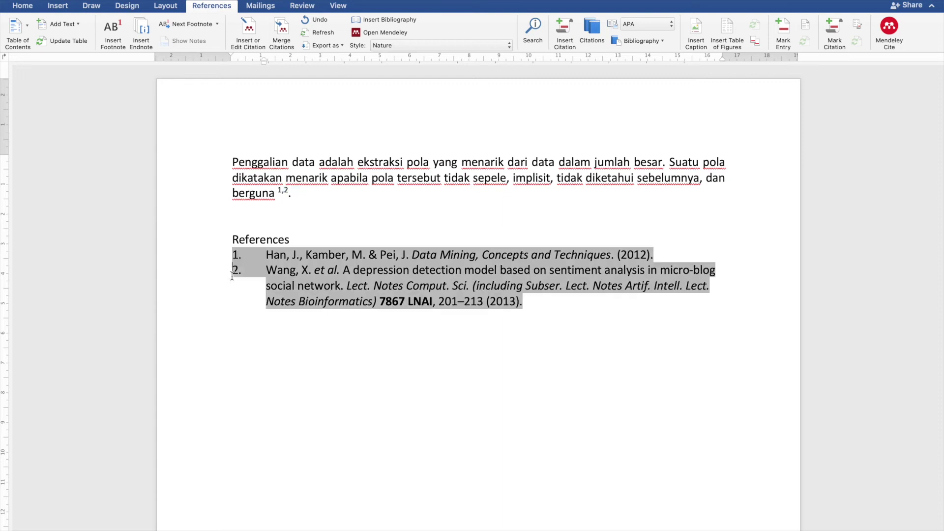
click(297, 198)
Open Mendeley's additional citation styles and search the installed and downloadable styles for "springer"
click(392, 46)
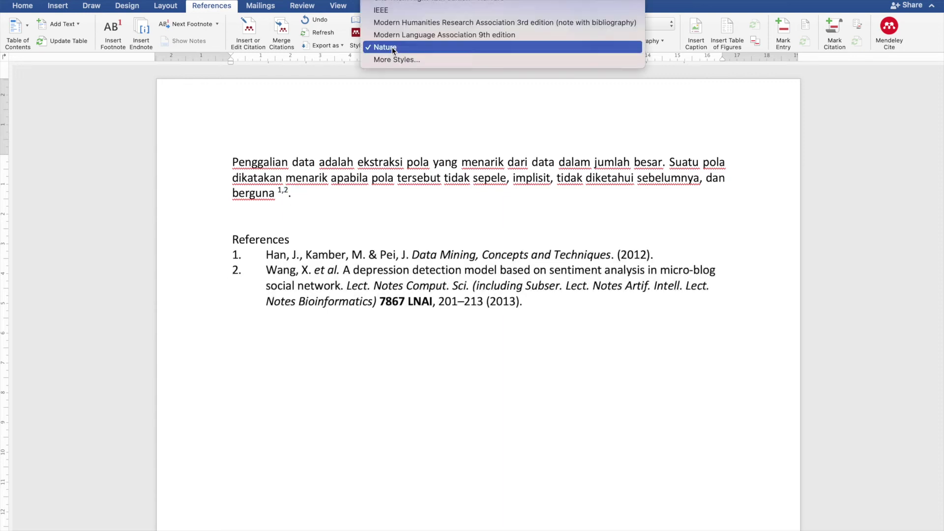
scroll(399, 33, up, 2)
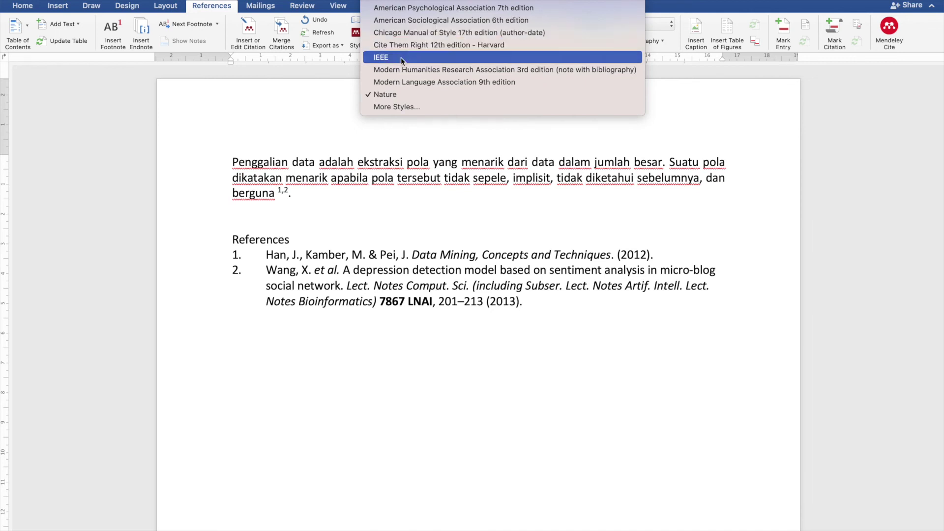
click(396, 107)
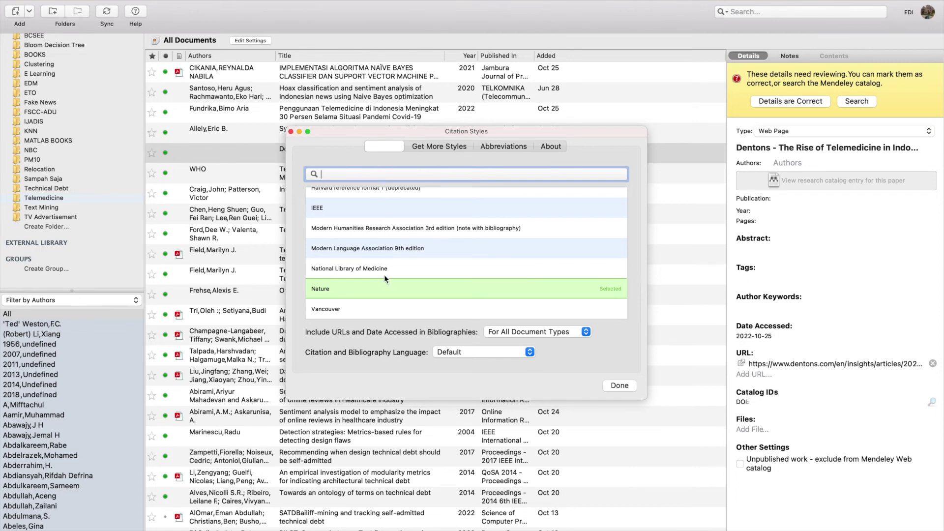
text(springer)
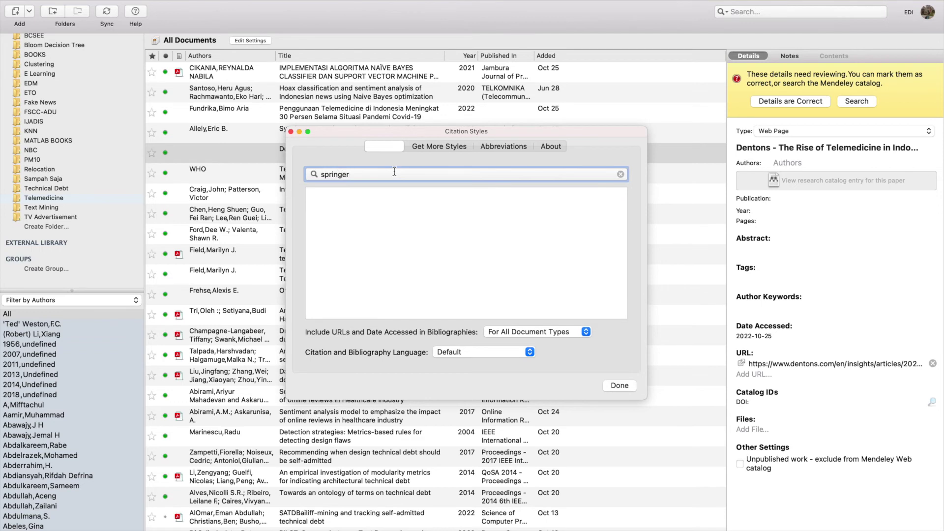
click(439, 146)
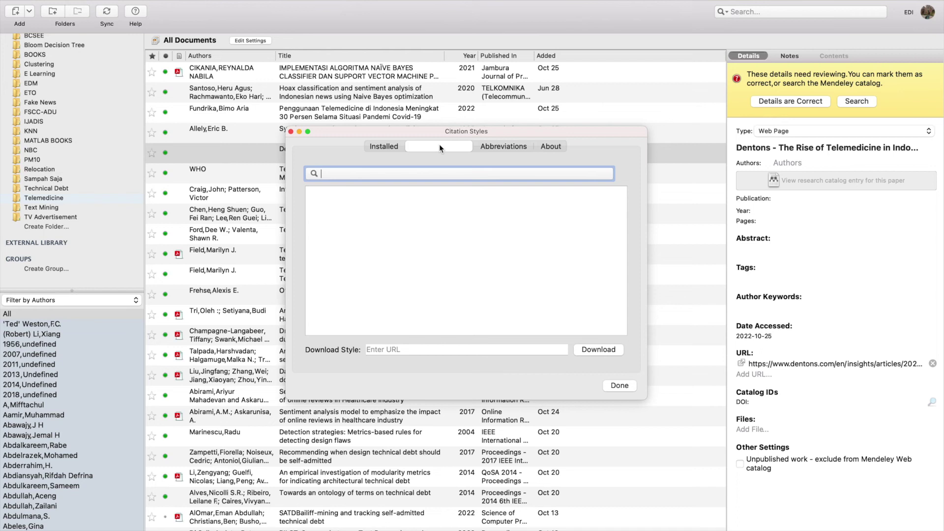
text(springer)
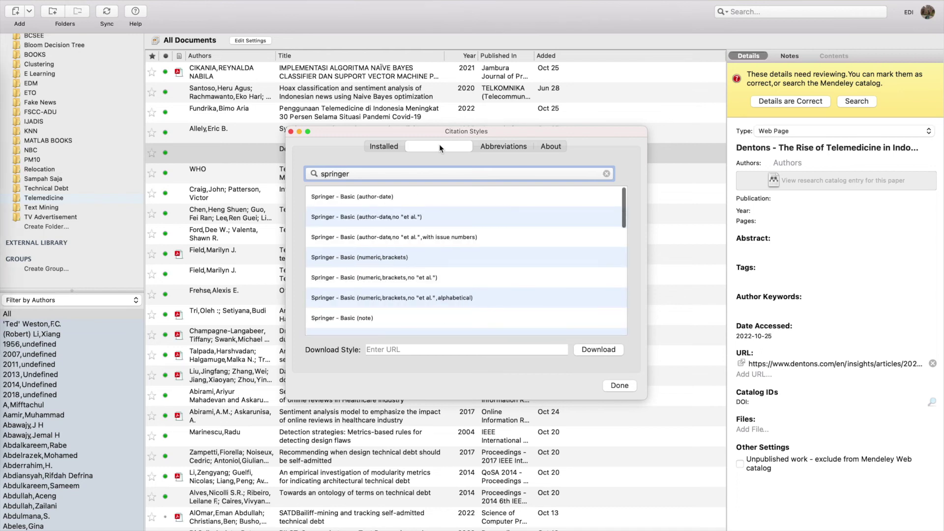
Install the "Springer - Basic (author-date)" citation style and select its entry in the results
click(426, 197)
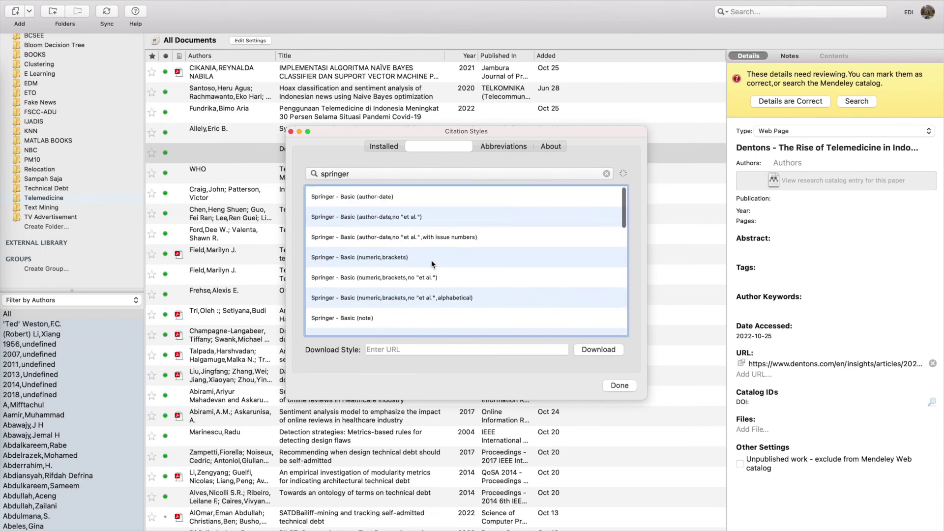
click(437, 201)
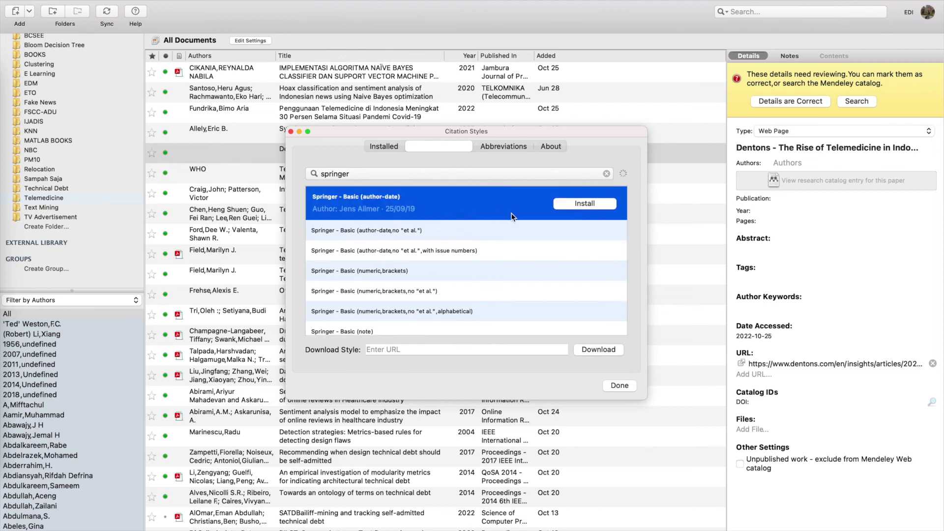
click(571, 203)
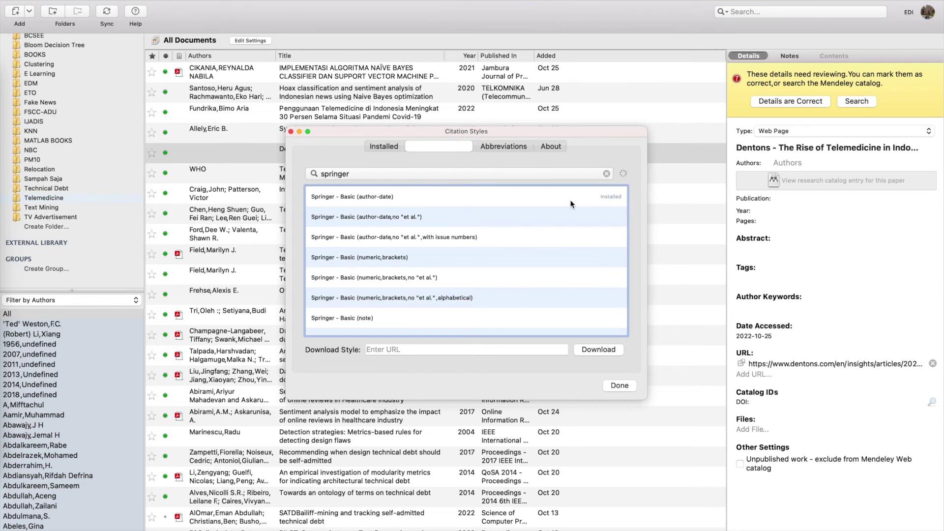
click(571, 203)
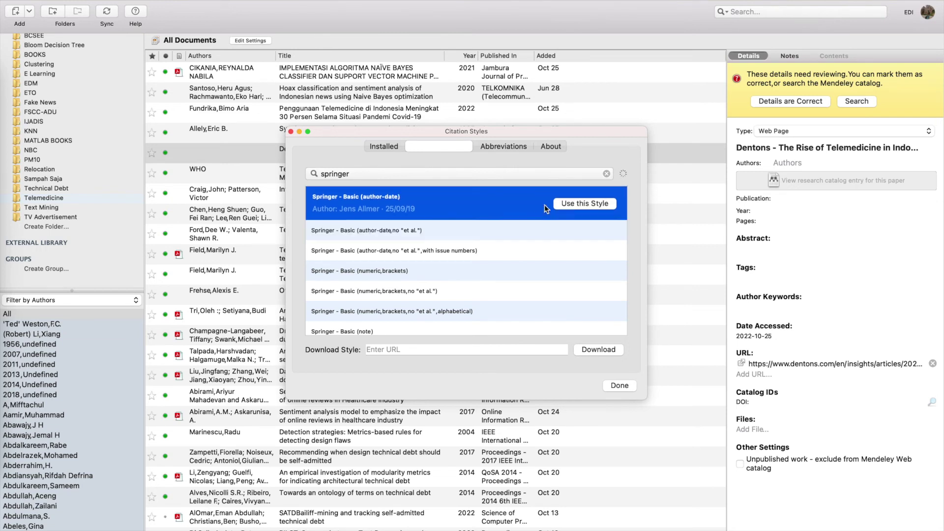
Choose "Springer - Basic (author-date)" for use, check it among Mendeley's installed styles, and switch back to the Word document
click(572, 205)
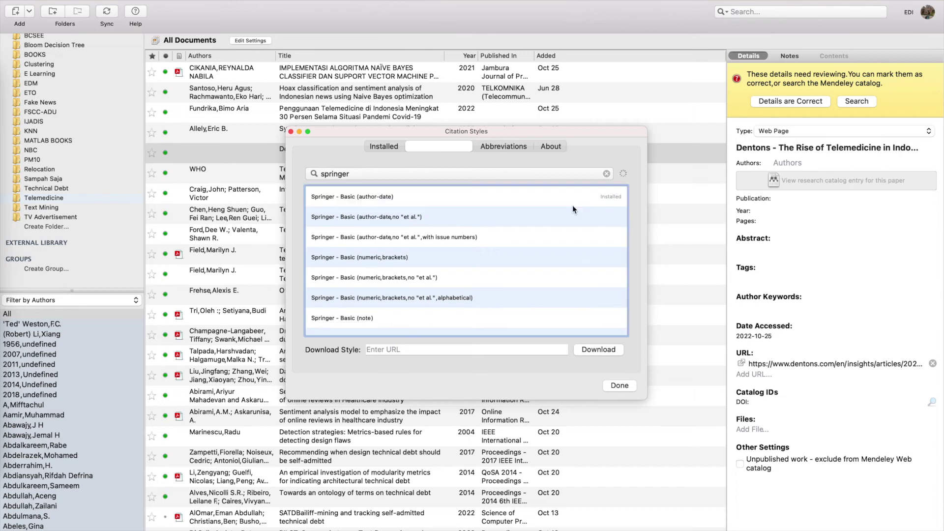
click(385, 146)
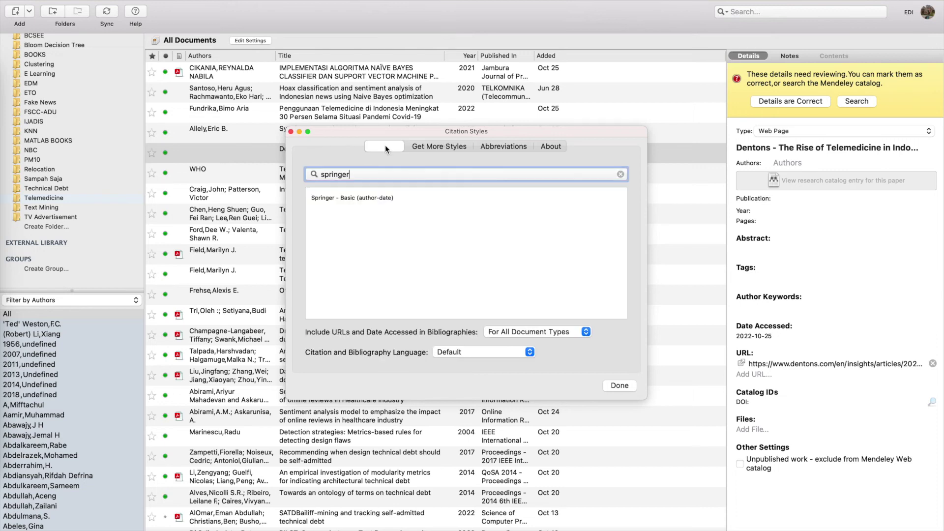
key(ctrl+Up)
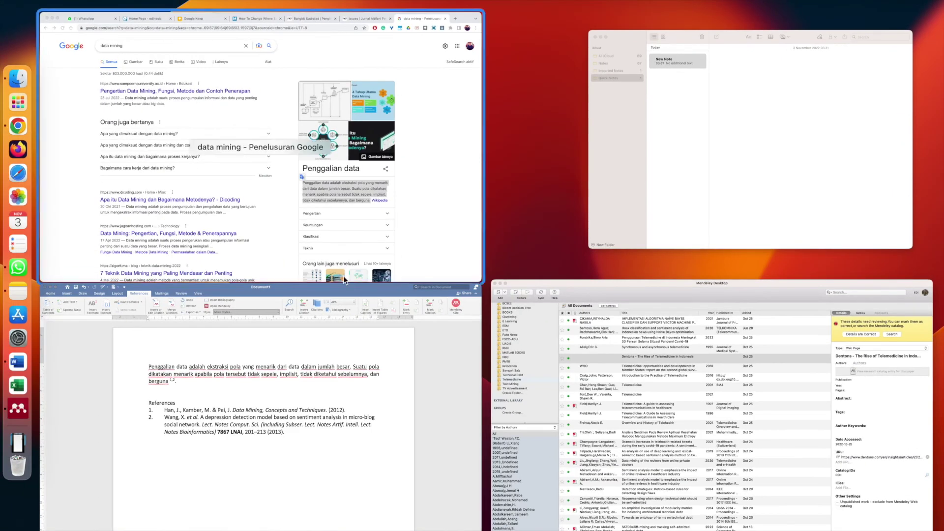
click(273, 394)
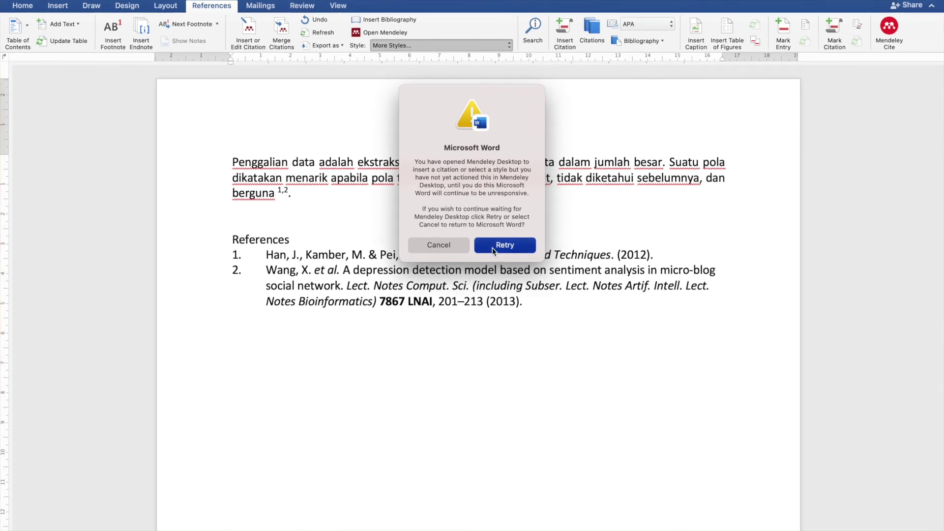
click(493, 246)
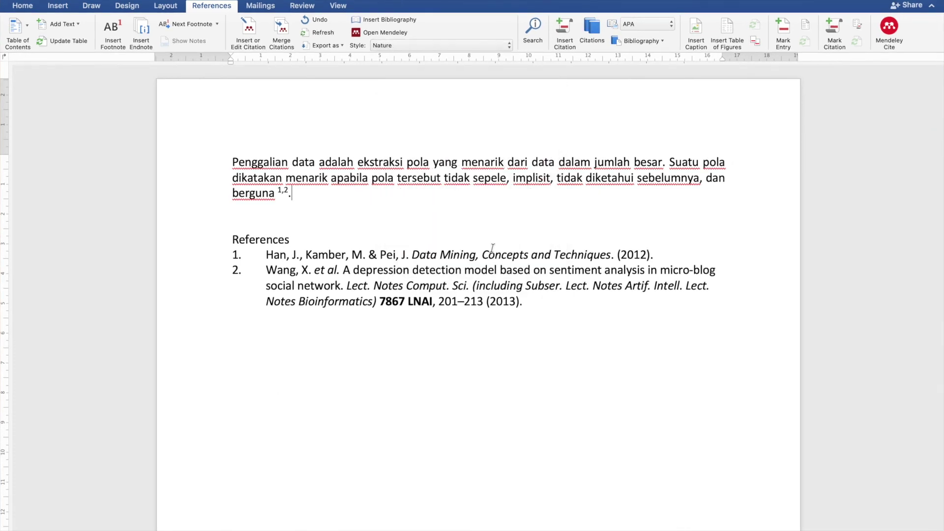
Search Mendeley's installed citation styles for "spri" and apply "Springer - Basic (author-date)" to the document
click(441, 45)
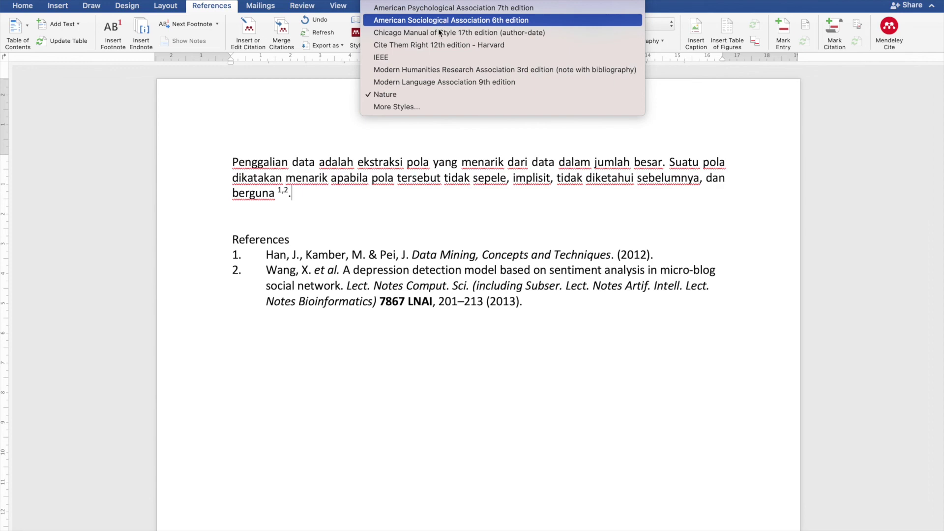
click(406, 106)
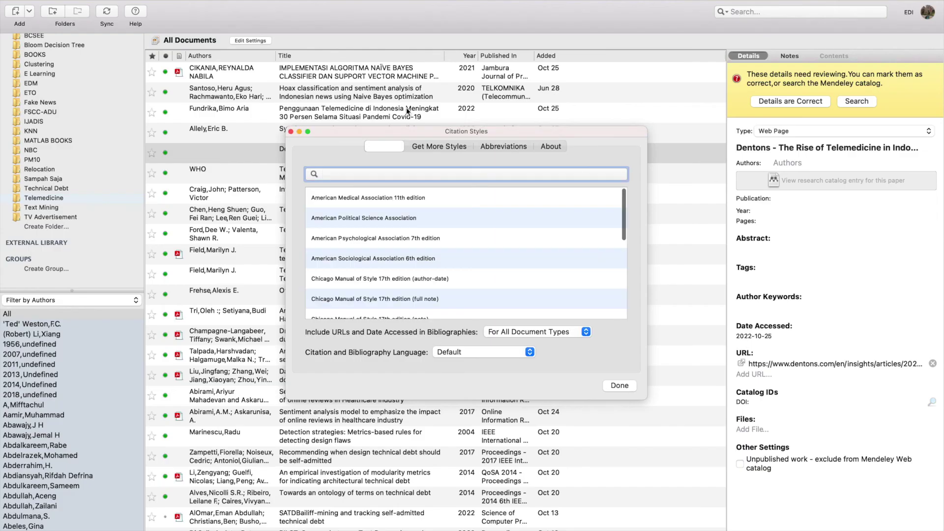
text(spri)
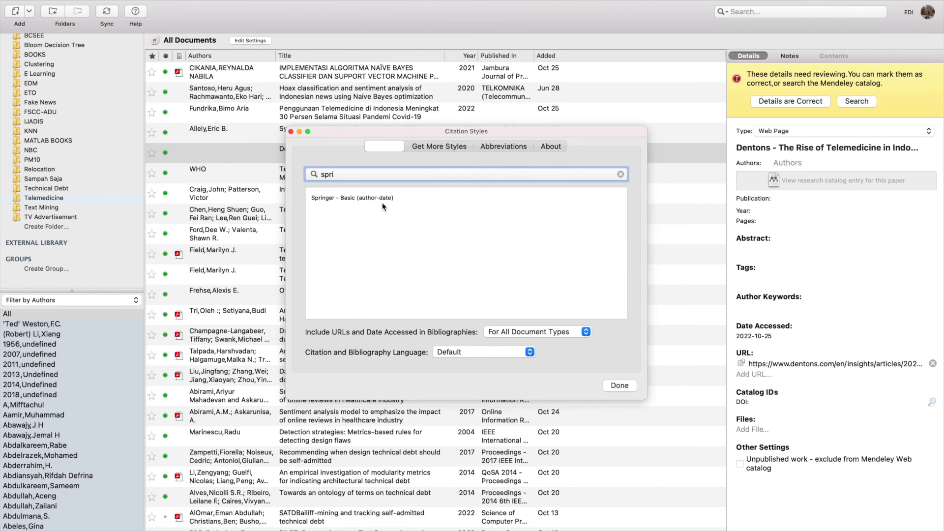
click(384, 199)
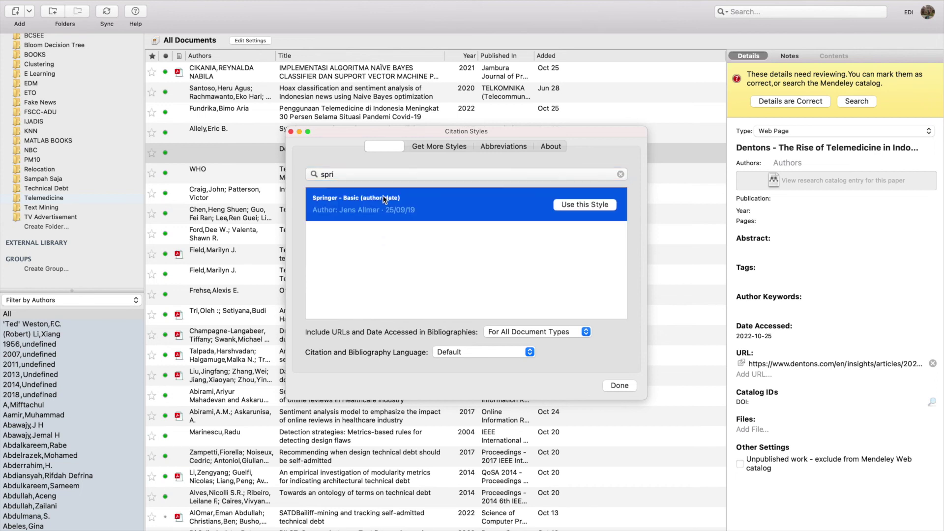
click(575, 205)
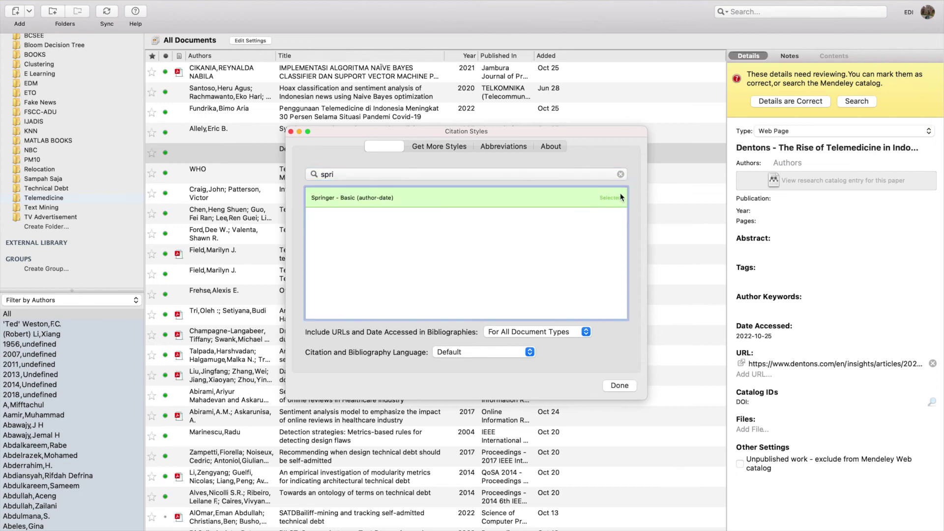
click(619, 386)
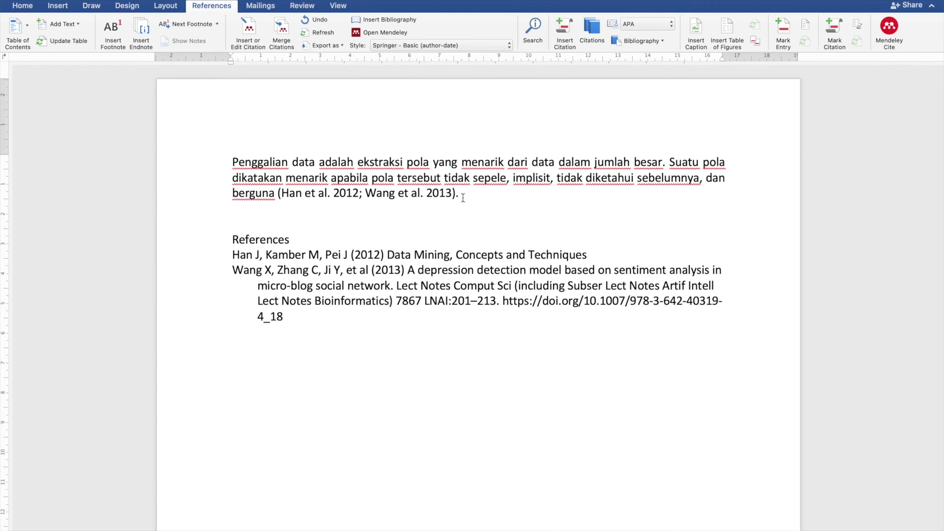
With the in-text citation selected, switch the citation style to Modern Language Association 9th edition, followed by Nature
click(428, 192)
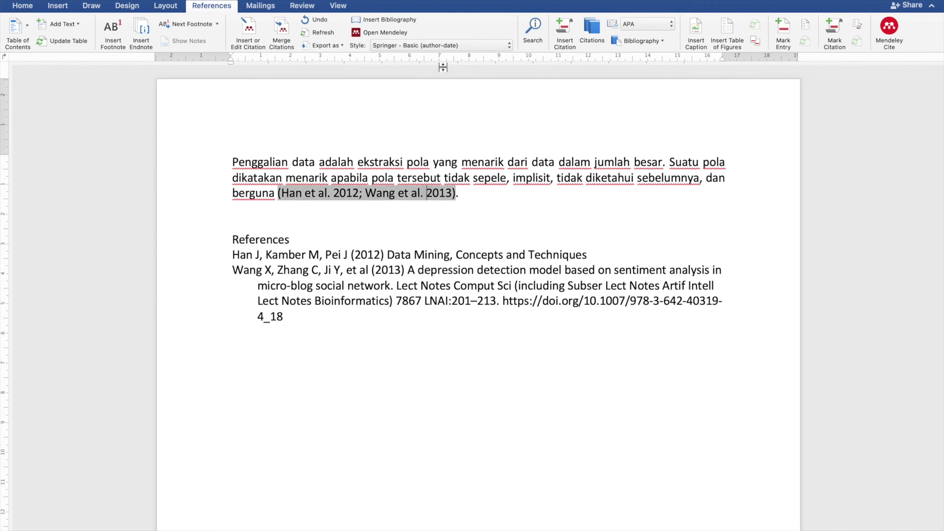
click(444, 46)
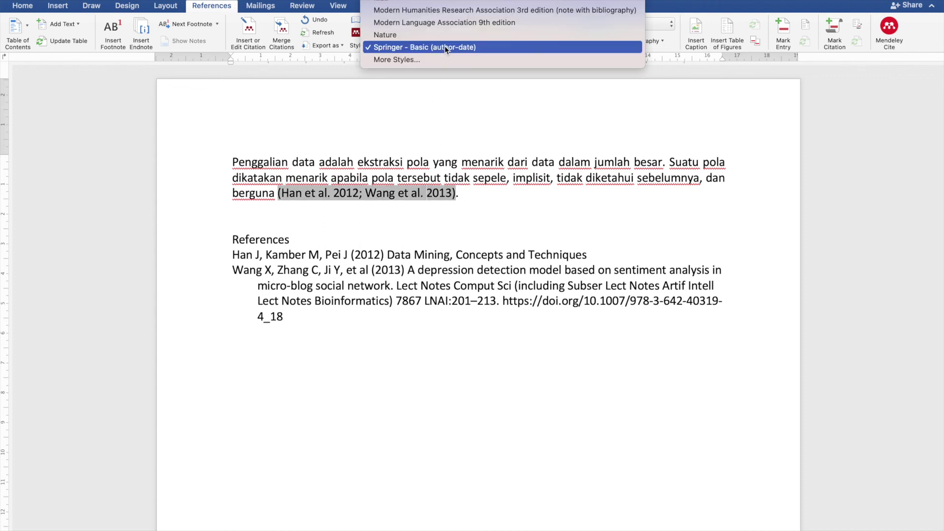
click(461, 26)
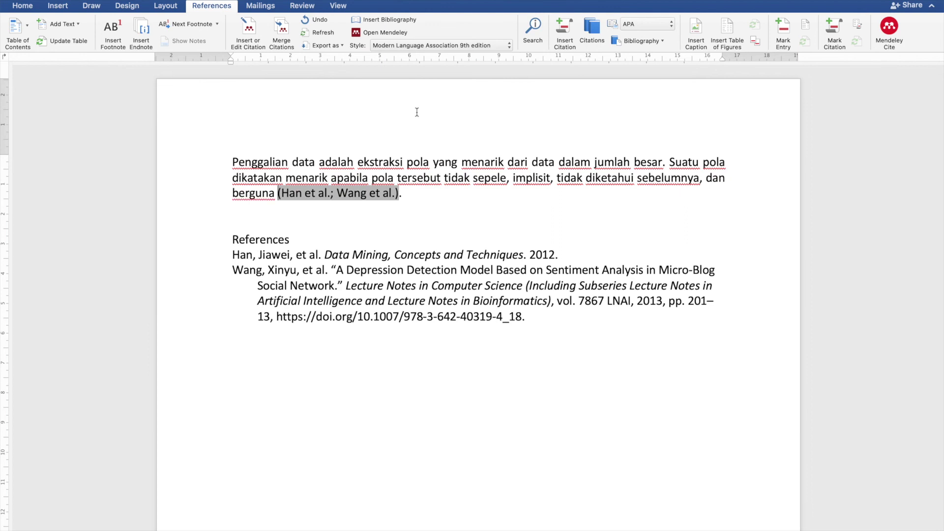
click(439, 41)
click(434, 58)
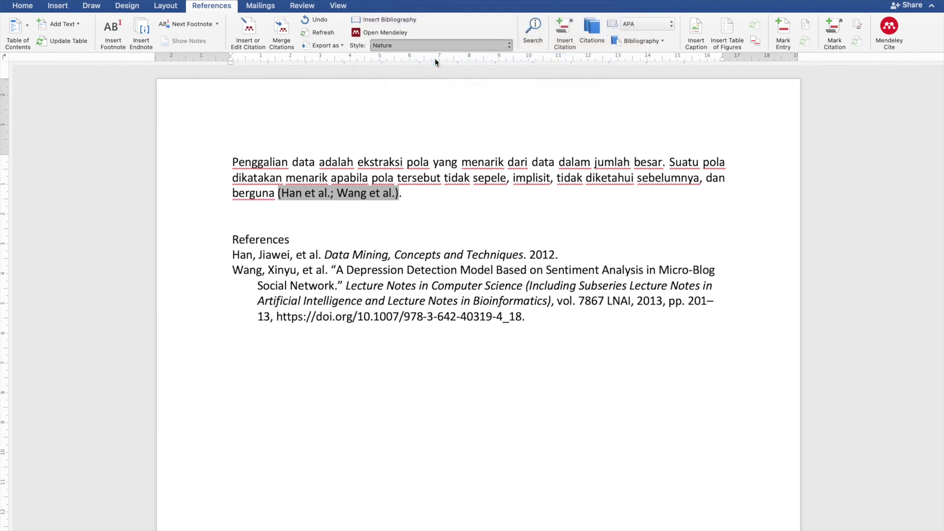
Try switching to the Springer - Basic (author-date) style and change the citation style to American Sociological Association 6th edition
click(447, 42)
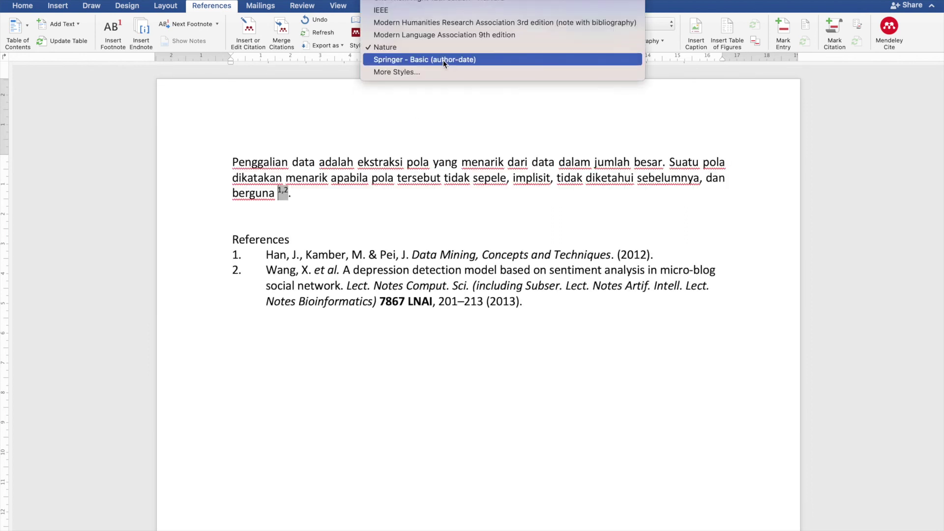
click(443, 60)
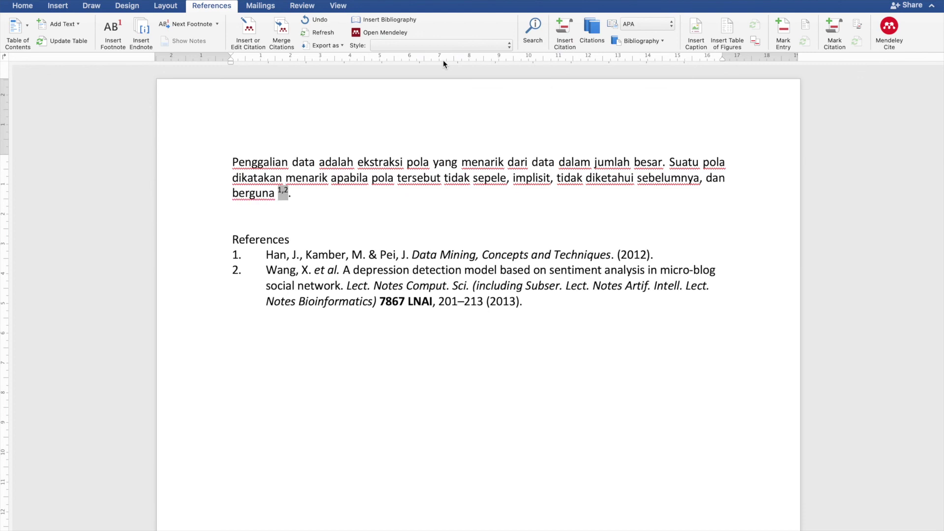
click(443, 45)
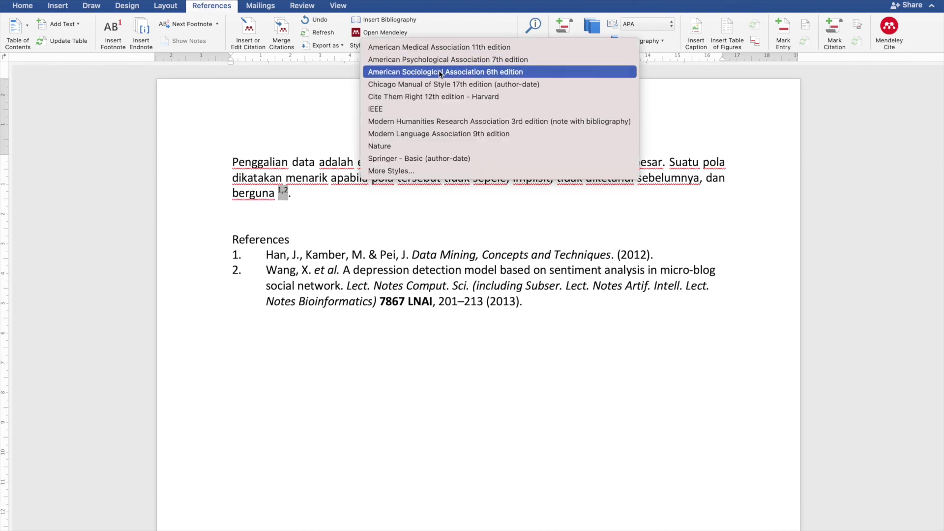
click(440, 72)
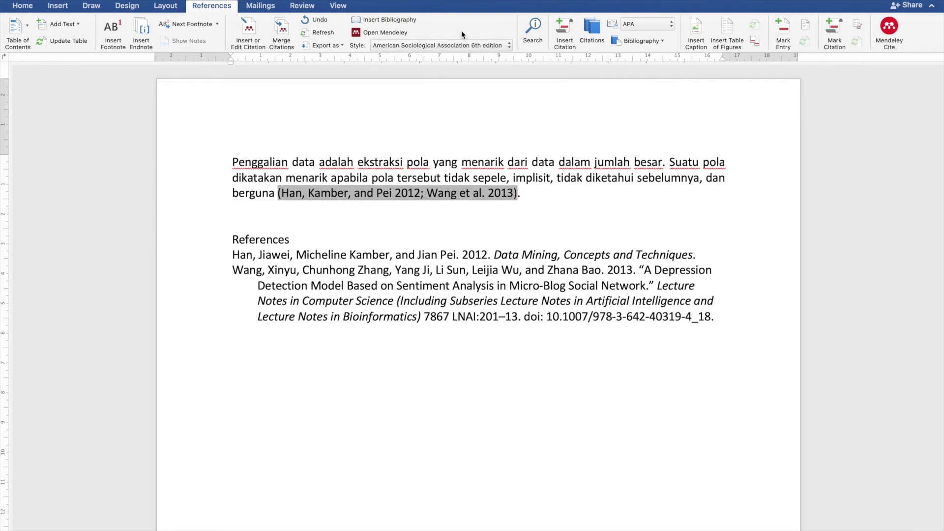
Set the citation style to Nature and switch it back to Springer - Basic (author-date) for the citation and references
click(453, 45)
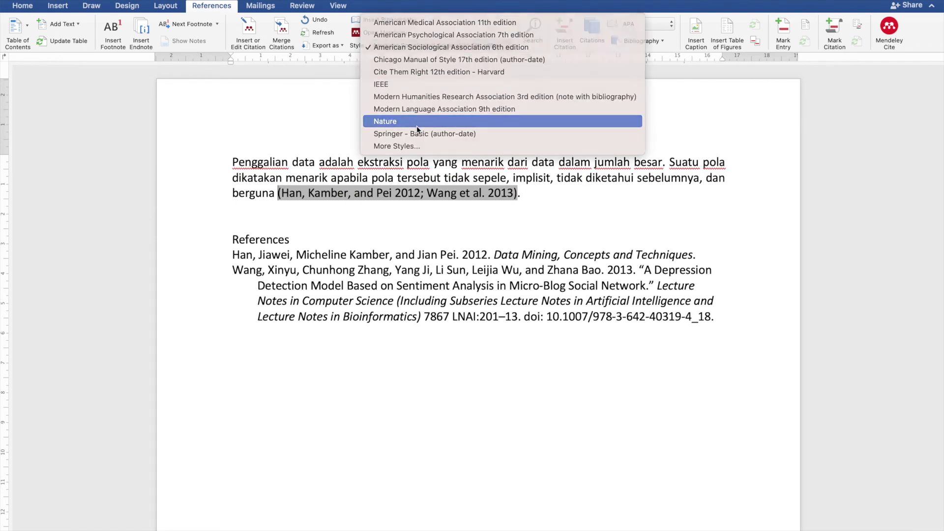
click(417, 121)
click(438, 47)
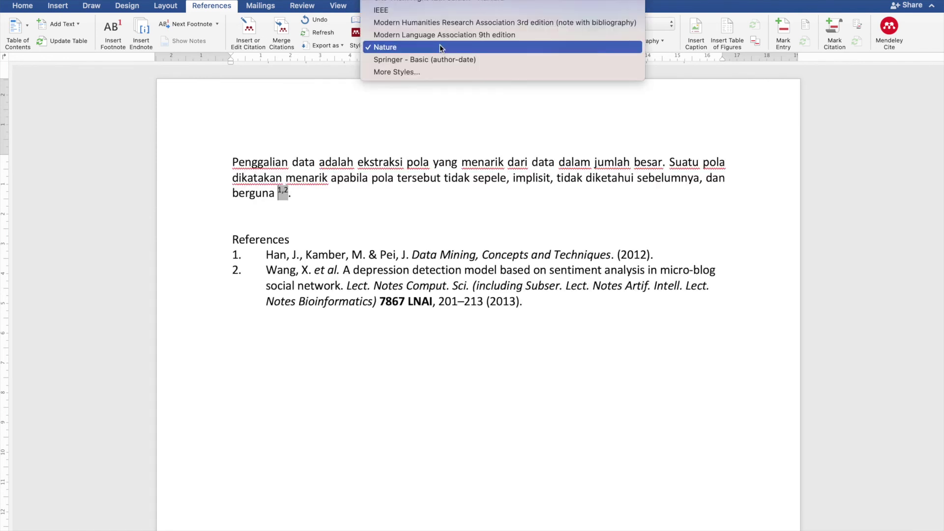
click(436, 58)
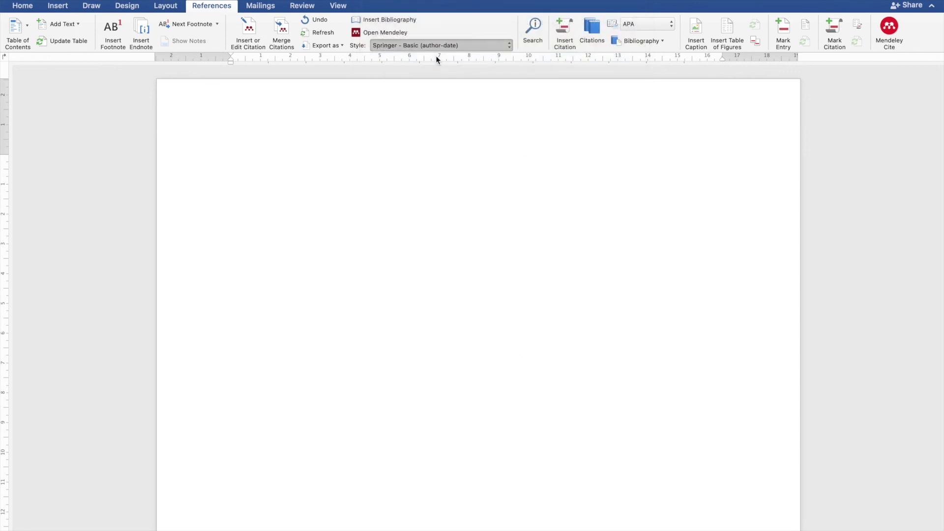
click(343, 332)
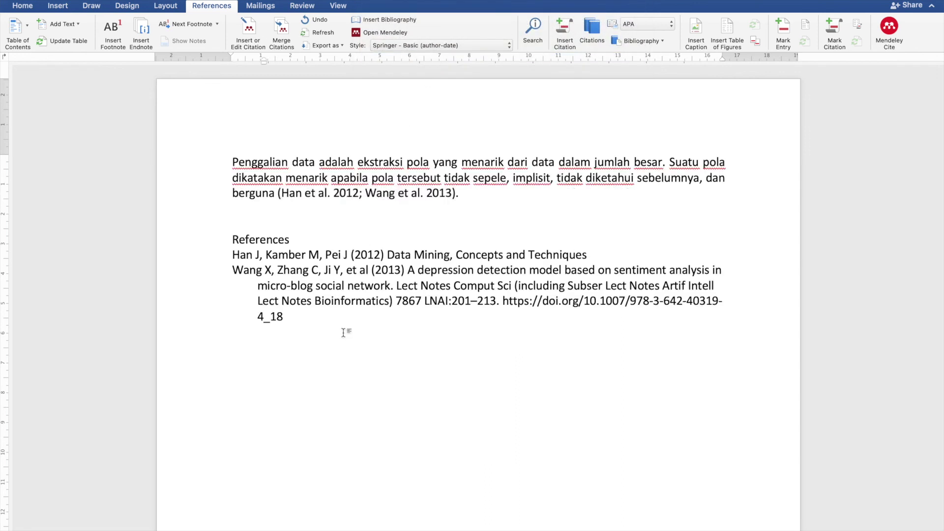